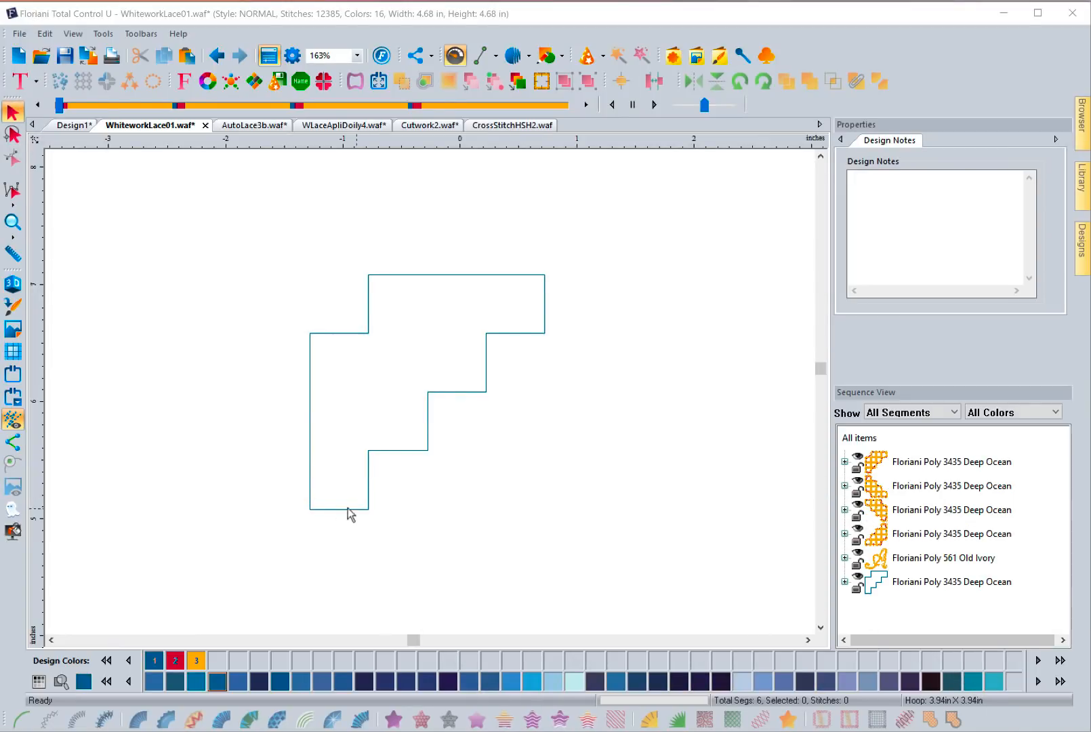
- Convert the stepped outline to whitework lace and draw three vertical bars inside it, aligned with its step corners
{"action": "left_click", "coordinate": [369, 335]}
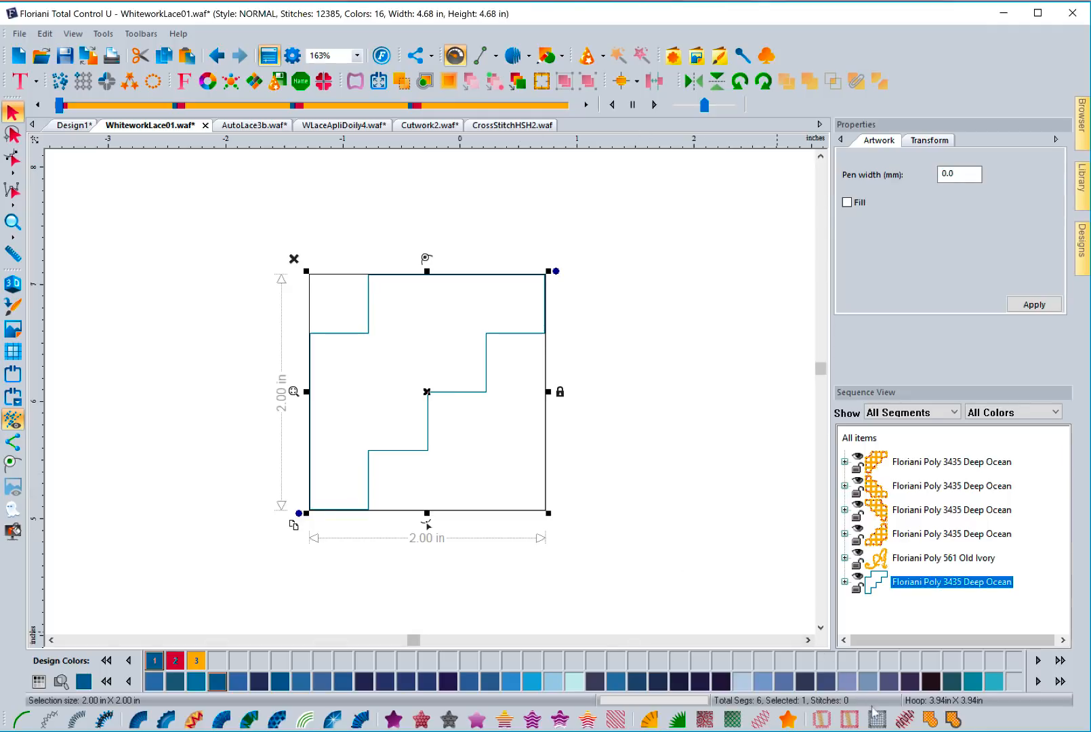
{"action": "left_click", "coordinate": [823, 722]}
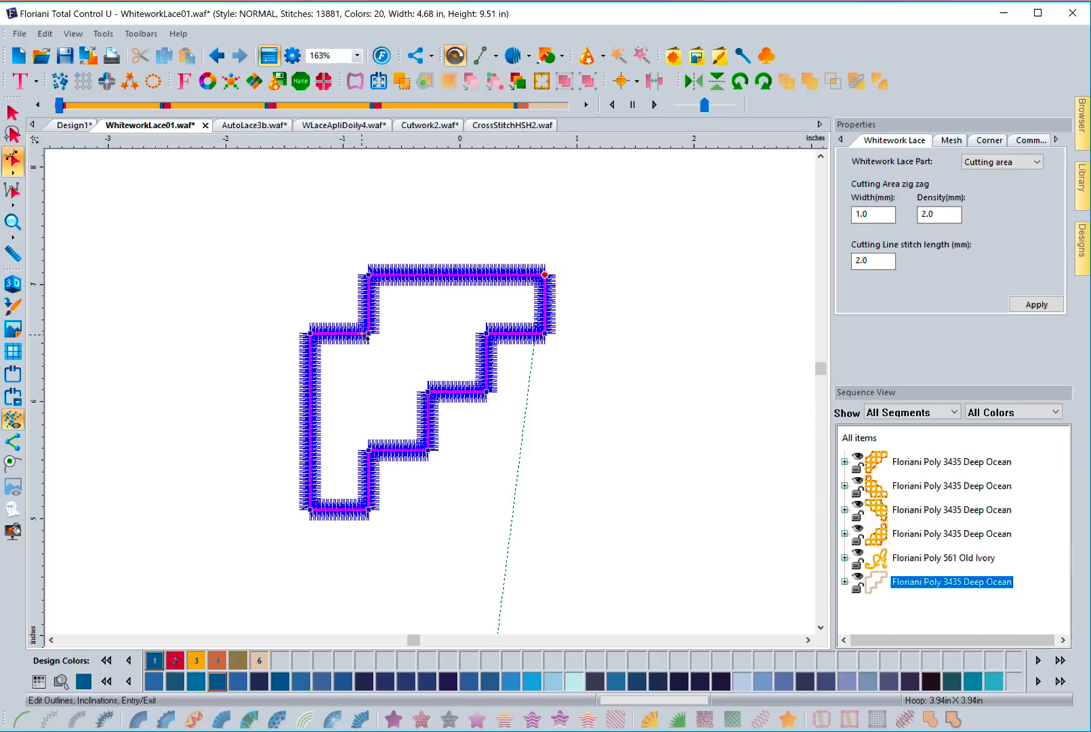
{"action": "left_click_drag", "start_coordinate": [369, 333], "coordinate": [368, 447]}
{"action": "left_click_drag", "start_coordinate": [431, 395], "coordinate": [428, 279]}
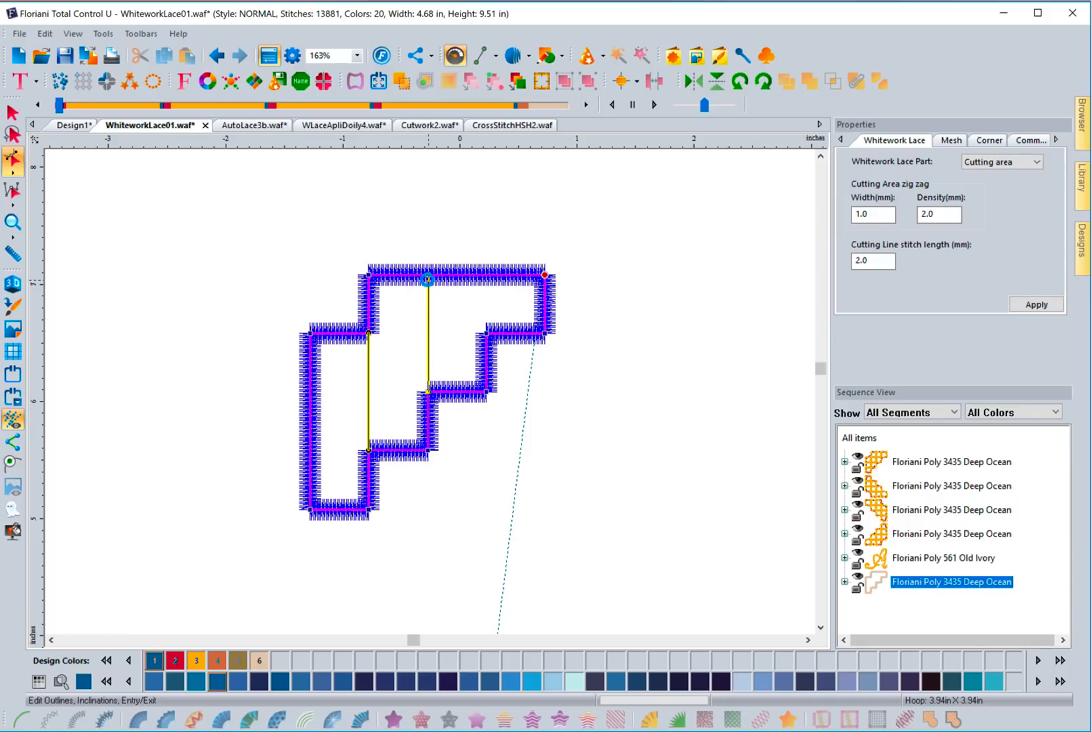
{"action": "left_click_drag", "start_coordinate": [486, 333], "coordinate": [486, 274]}
- Draw three horizontal bars across the stepped lace shape, aligned with its step corners, and generate the mesh stitches
{"action": "left_click_drag", "start_coordinate": [310, 452], "coordinate": [368, 451]}
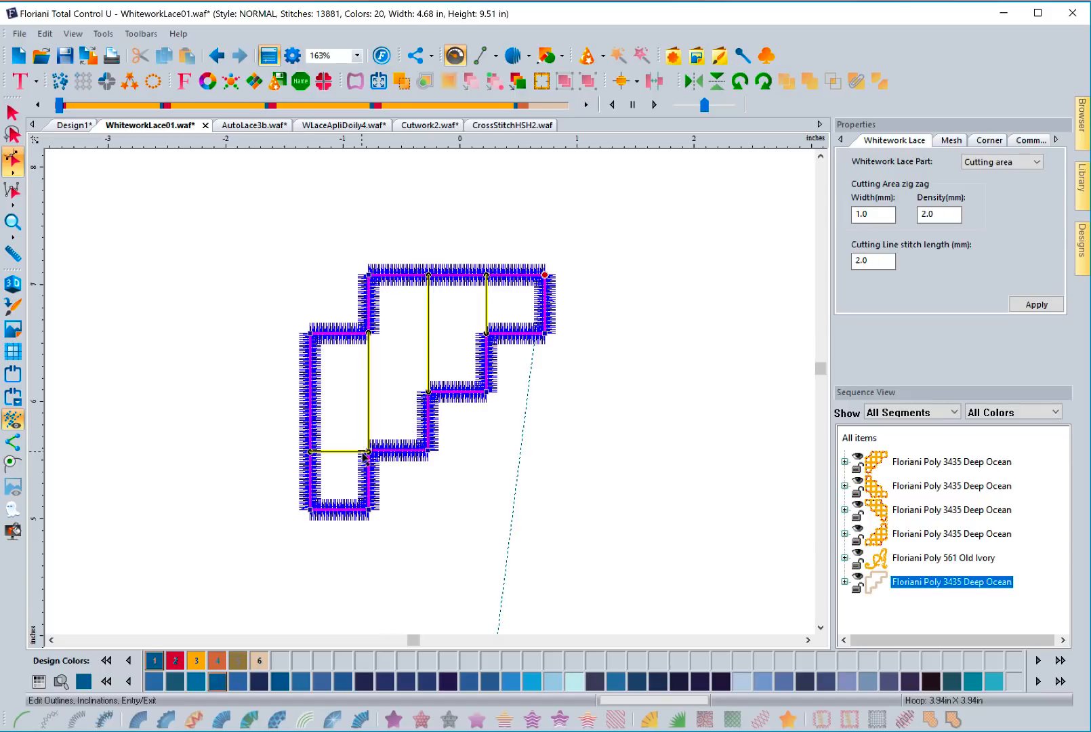
{"action": "left_click_drag", "start_coordinate": [312, 394], "coordinate": [428, 393]}
{"action": "left_click_drag", "start_coordinate": [310, 395], "coordinate": [310, 392]}
{"action": "left_click_drag", "start_coordinate": [357, 332], "coordinate": [425, 333]}
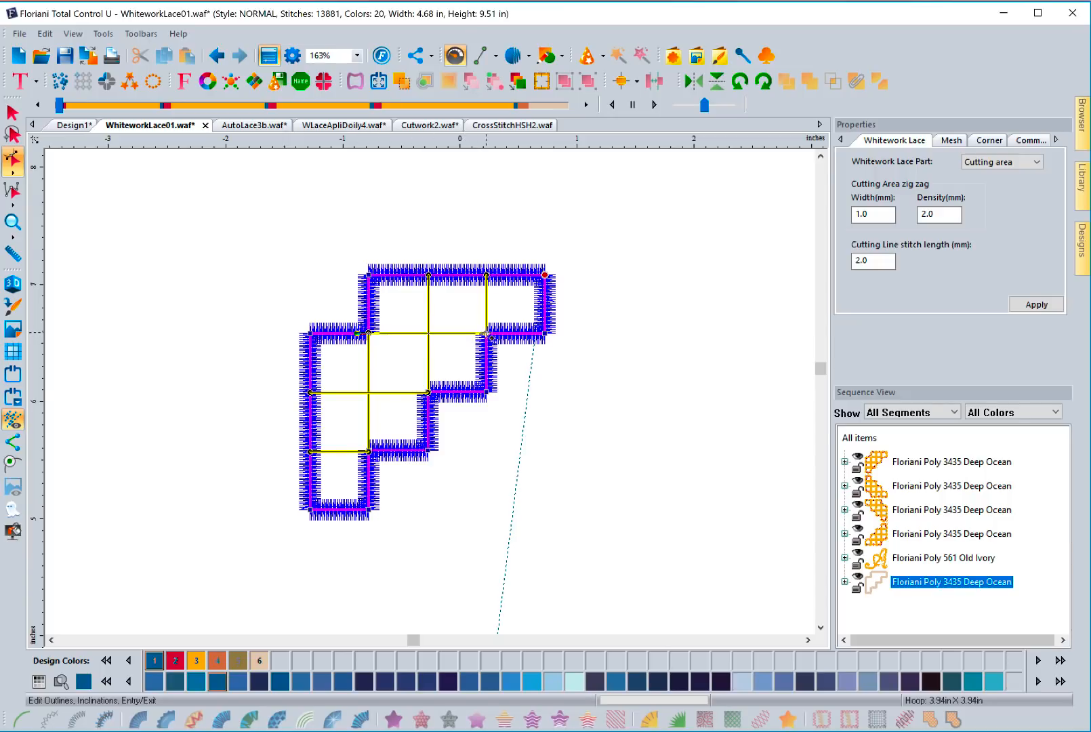
{"action": "left_click", "coordinate": [495, 335]}
{"action": "mouse_move", "coordinate": [429, 394]}
{"action": "left_mouse_down"}
{"action": "mouse_move", "coordinate": [451, 394]}
{"action": "mouse_move", "coordinate": [429, 395]}
{"action": "left_mouse_up"}
{"action": "left_click", "coordinate": [447, 394]}
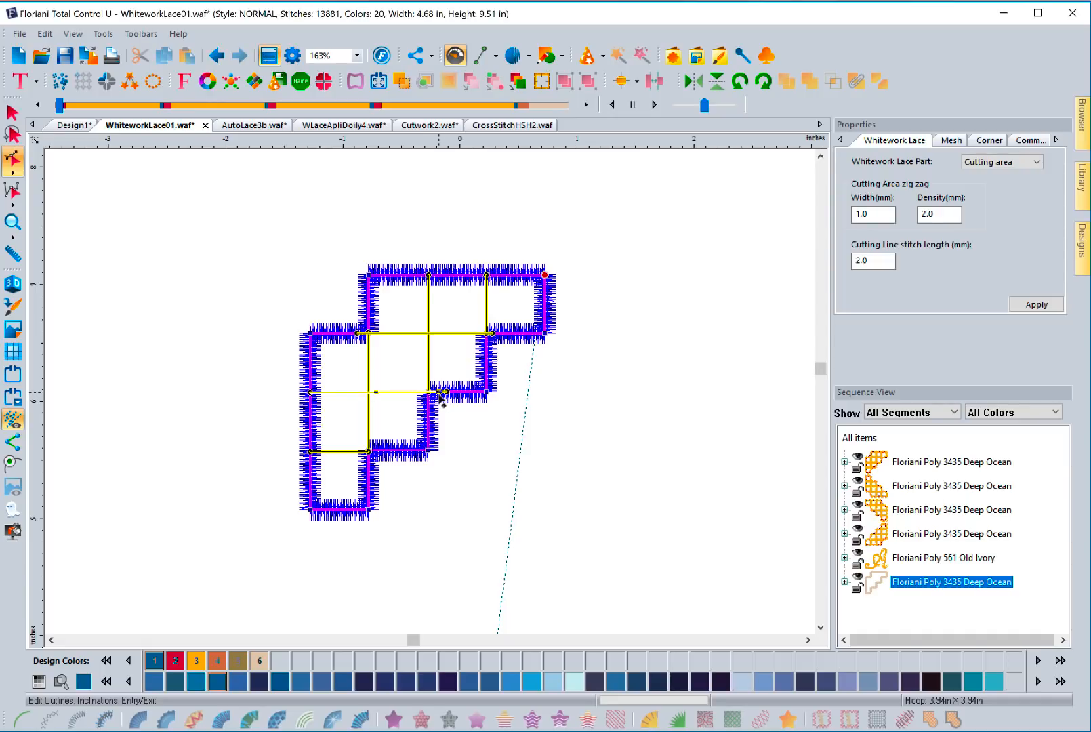
{"action": "left_click_drag", "start_coordinate": [435, 393], "coordinate": [433, 392]}
{"action": "right_click", "coordinate": [466, 471]}
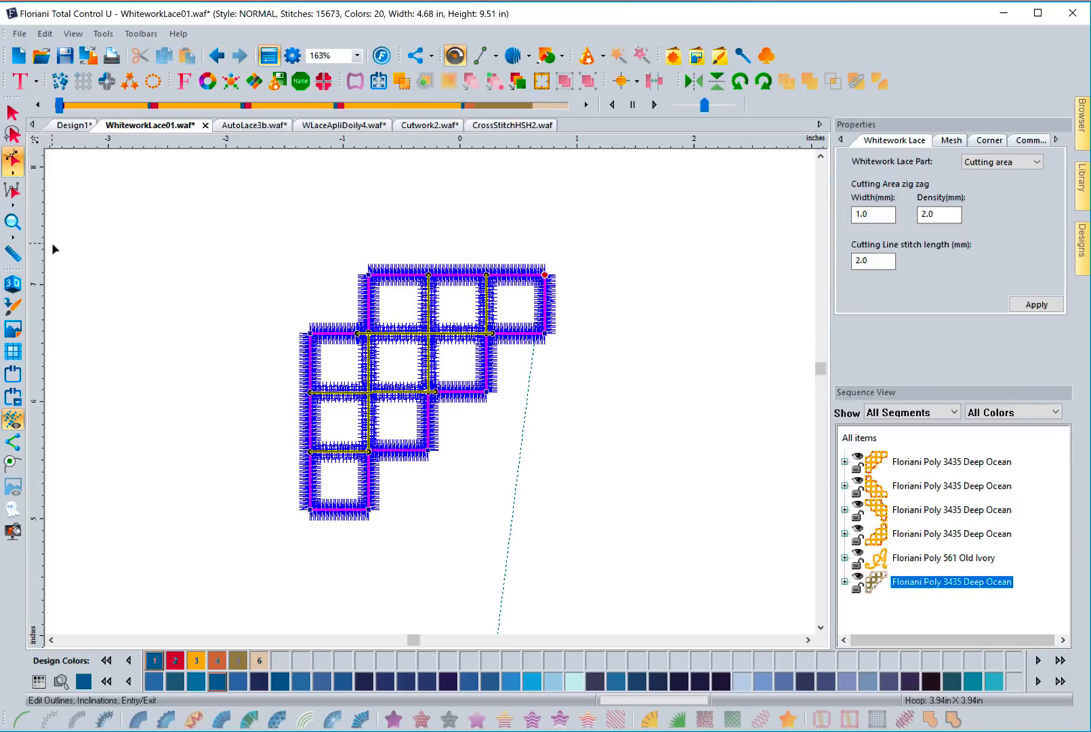
{"action": "left_click", "coordinate": [12, 112]}
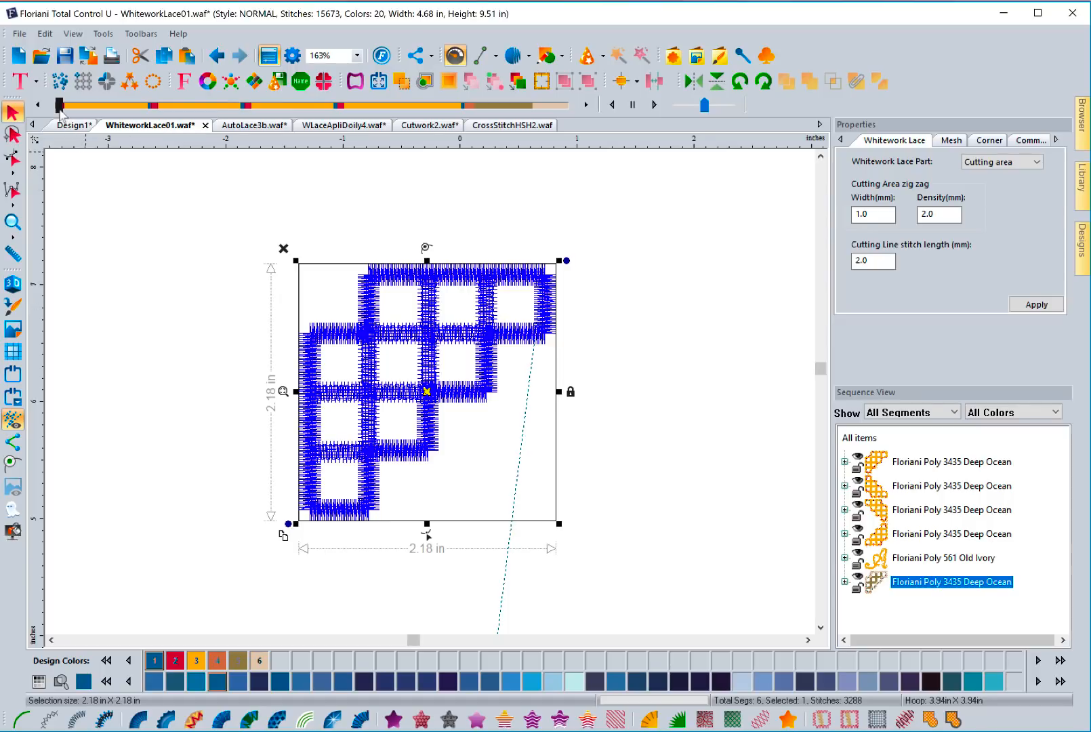
- Simulate sewing from the start of the new lace segment, pausing to examine the outline running stitches
{"action": "left_click_drag", "start_coordinate": [59, 105], "coordinate": [470, 110]}
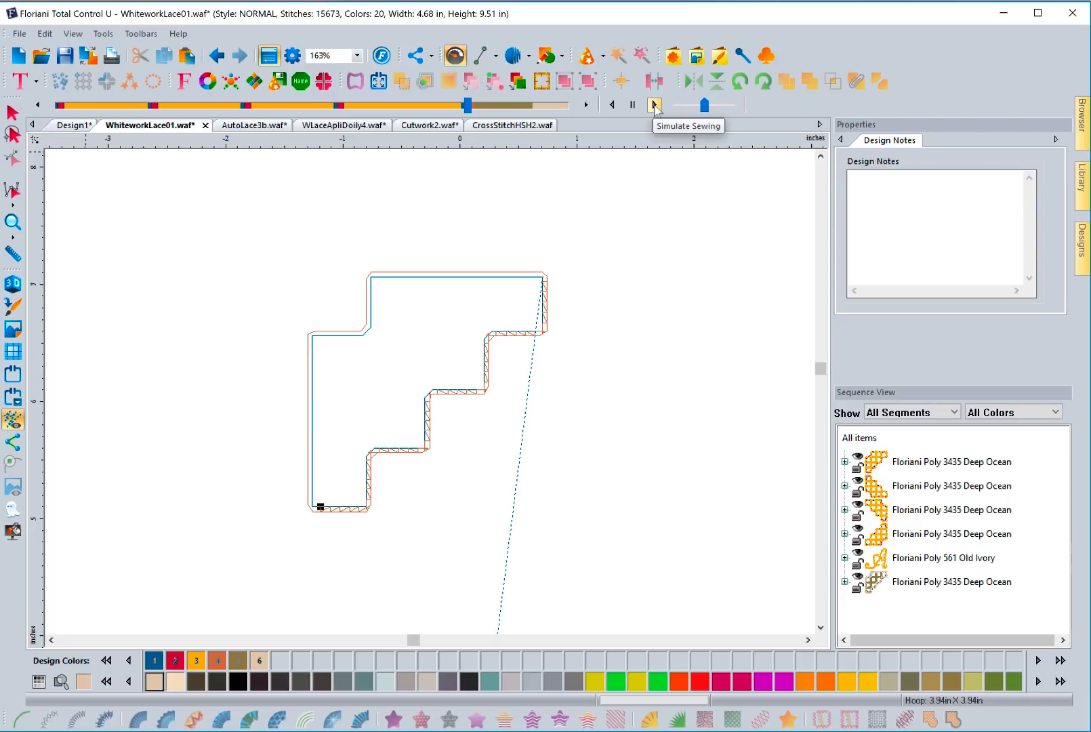
{"action": "left_click", "coordinate": [654, 105]}
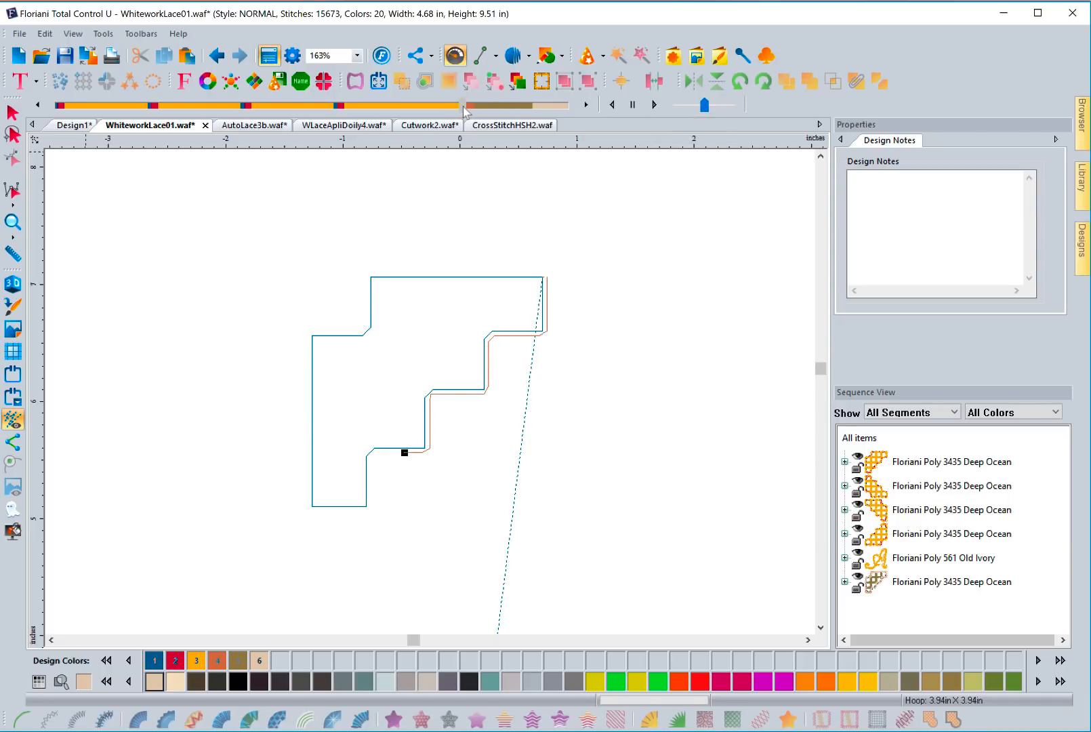
{"action": "left_click_drag", "start_coordinate": [464, 112], "coordinate": [460, 113]}
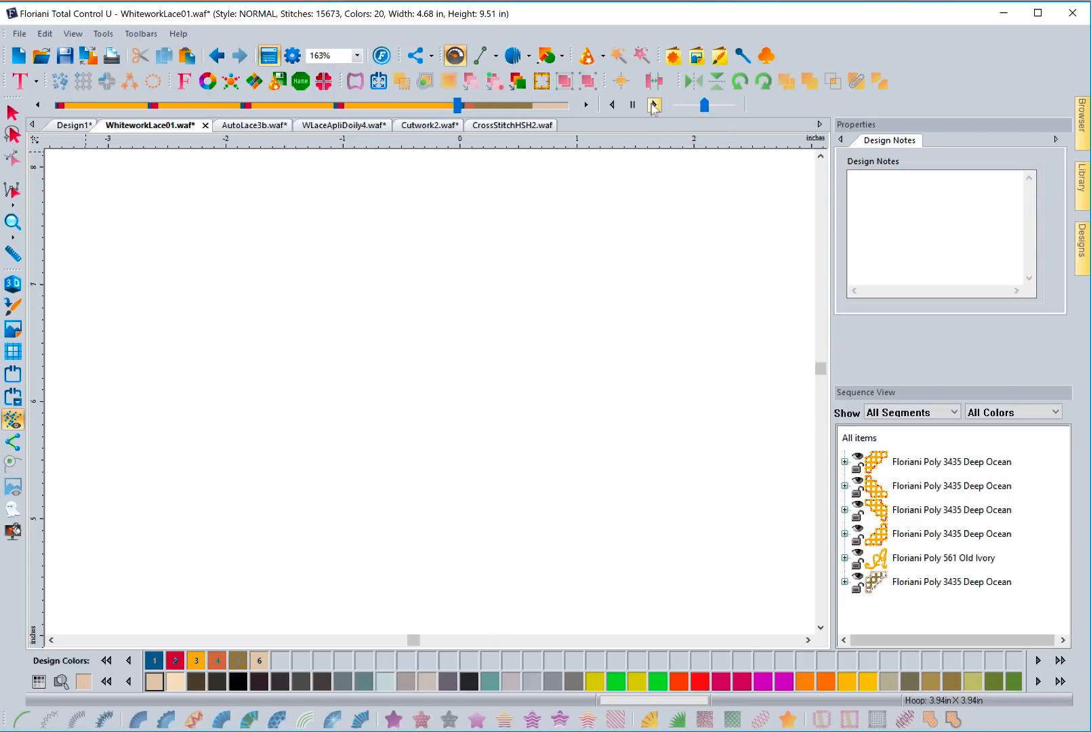
{"action": "left_click", "coordinate": [655, 105]}
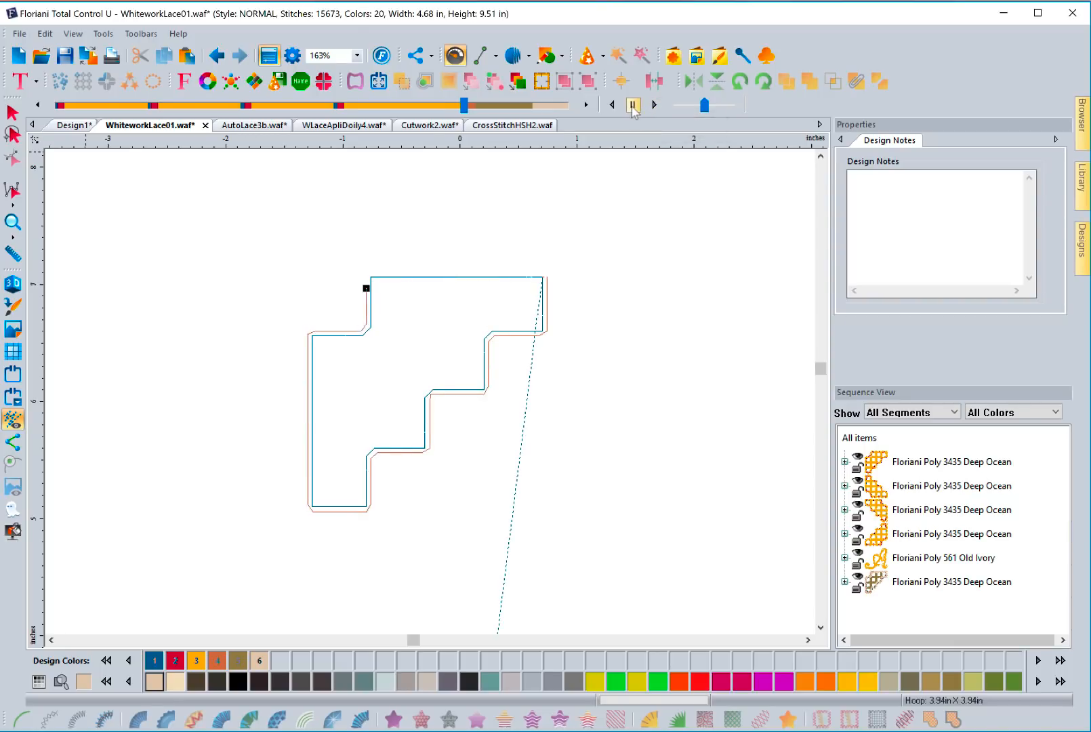
{"action": "left_click", "coordinate": [633, 105]}
{"action": "left_click", "coordinate": [655, 105]}
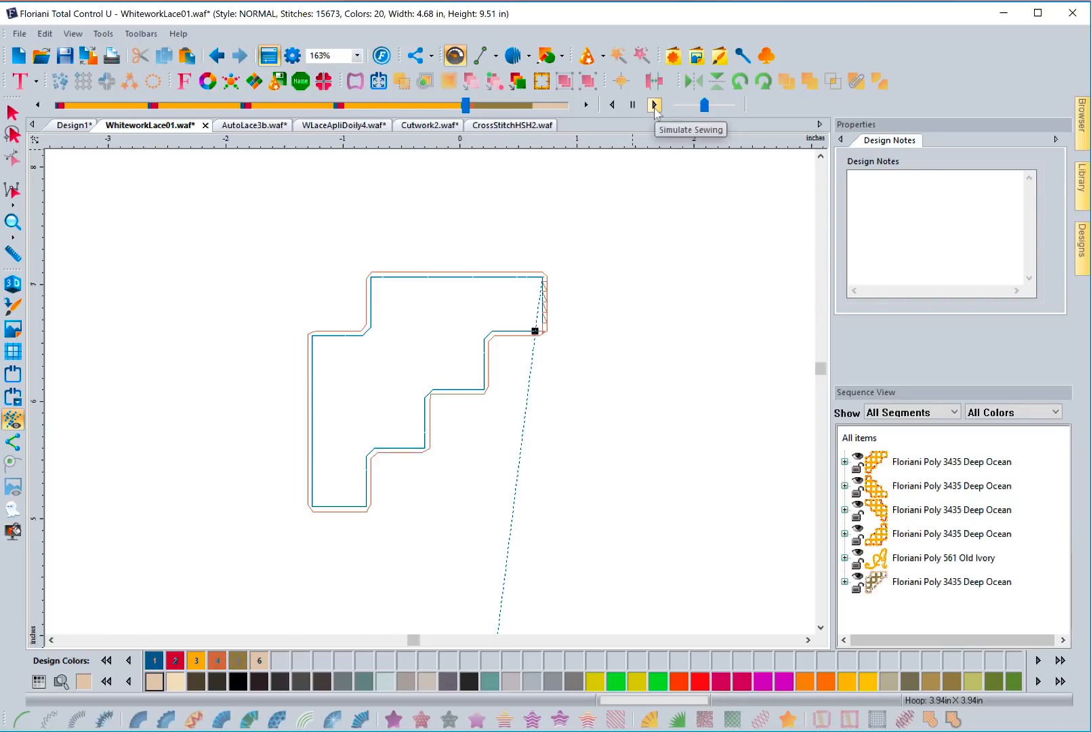
- Slow the sewing simulation through the outline zigzag, restore its speed, play it to the end and view the lace in 3D
{"action": "left_click_drag", "start_coordinate": [704, 105], "coordinate": [680, 106]}
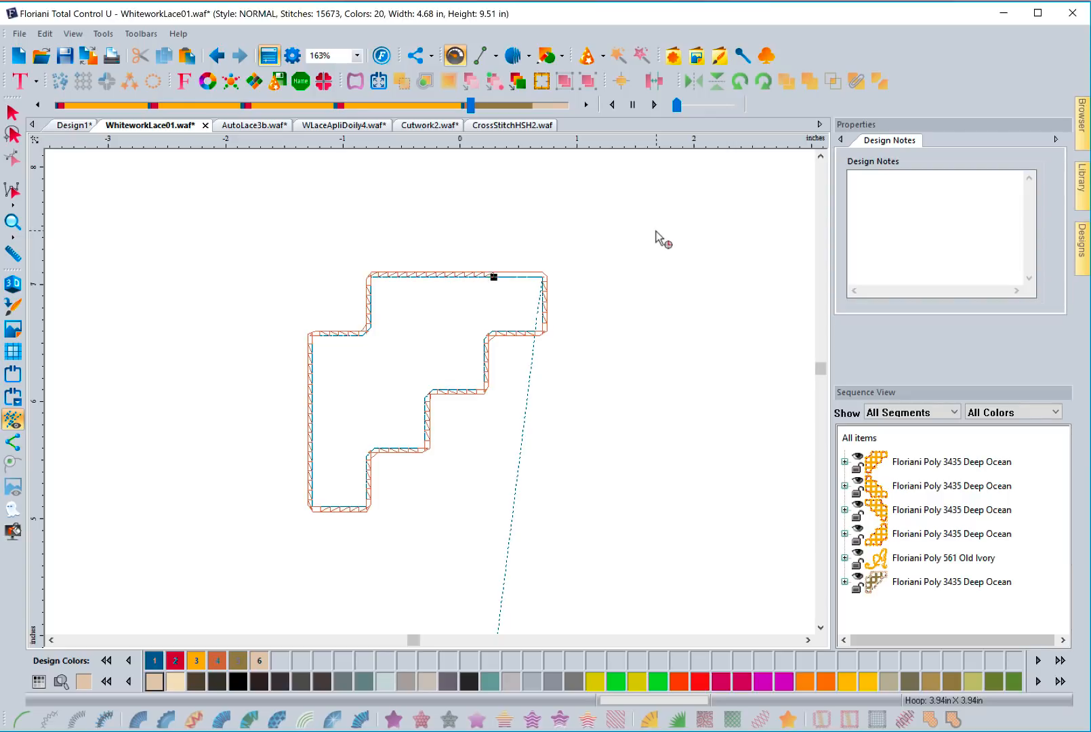
{"action": "left_click", "coordinate": [702, 105]}
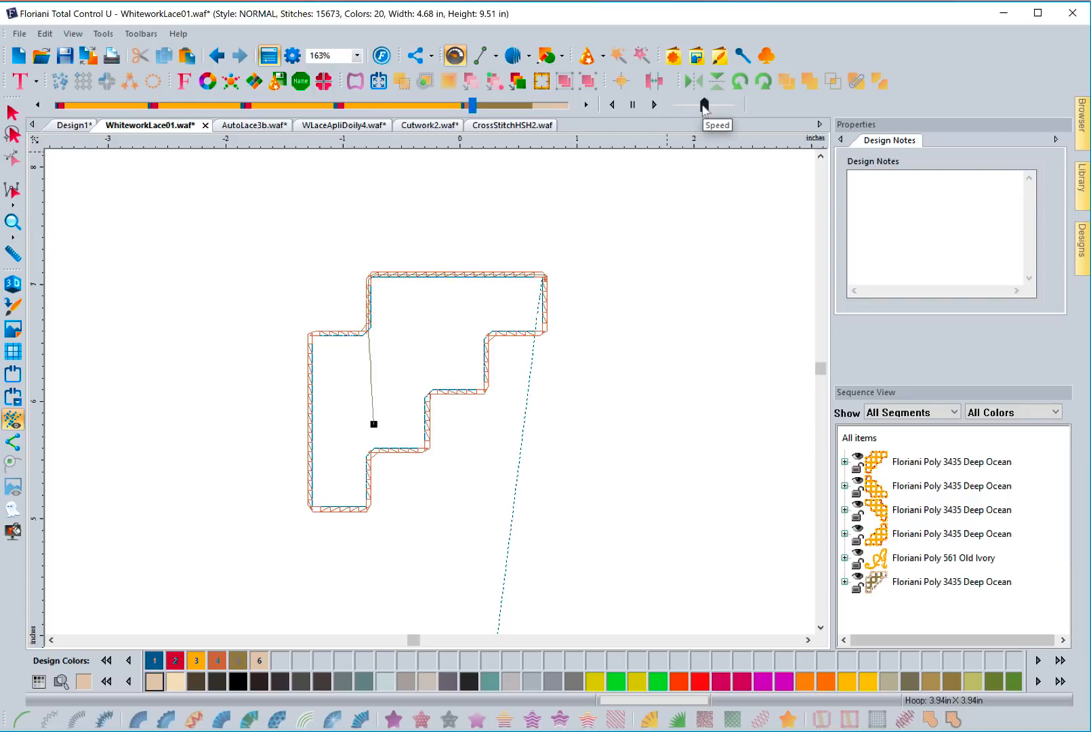
{"action": "left_click", "coordinate": [633, 106]}
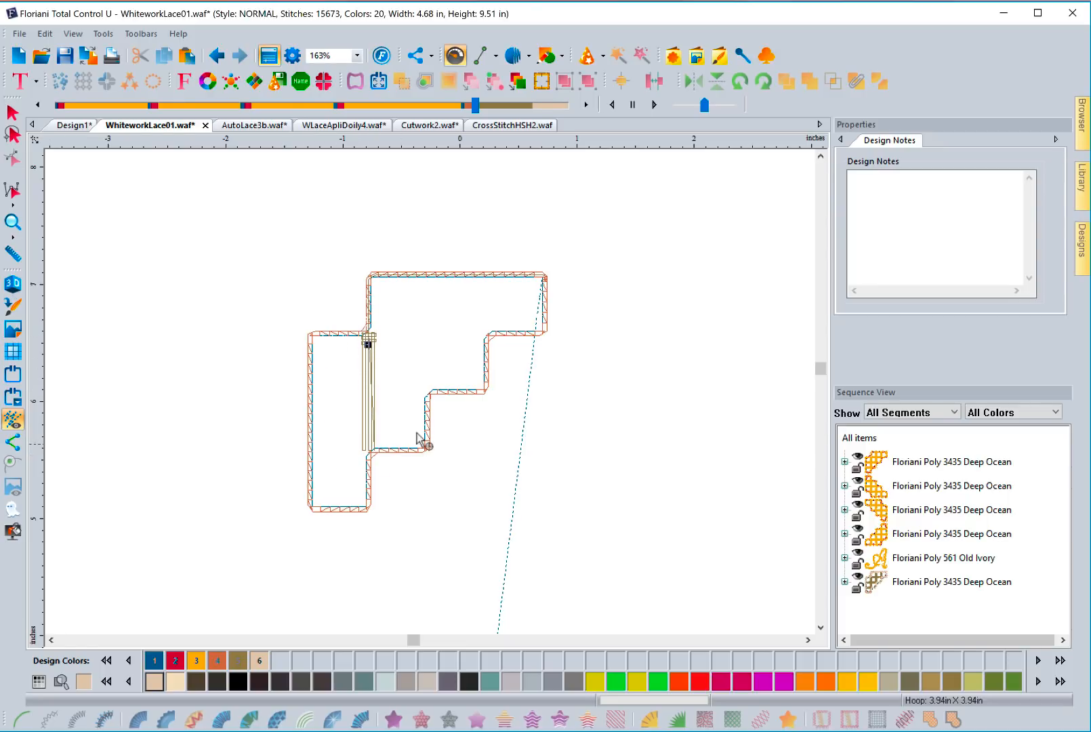
{"action": "left_click", "coordinate": [654, 106]}
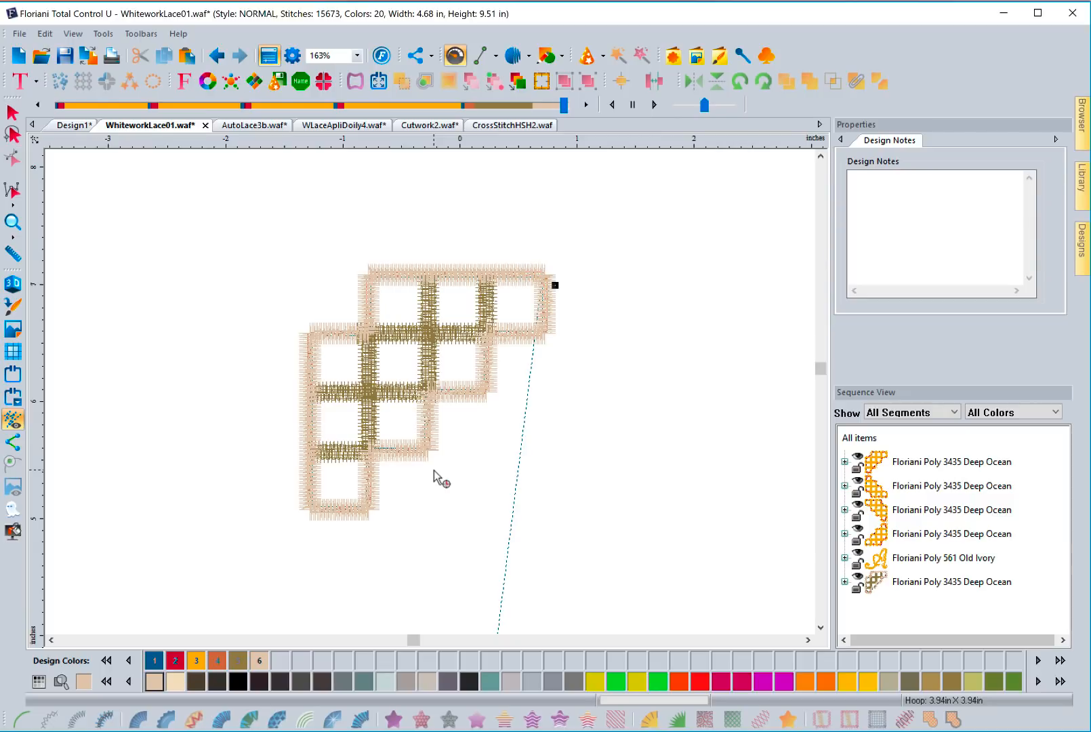
{"action": "left_click", "coordinate": [12, 284]}
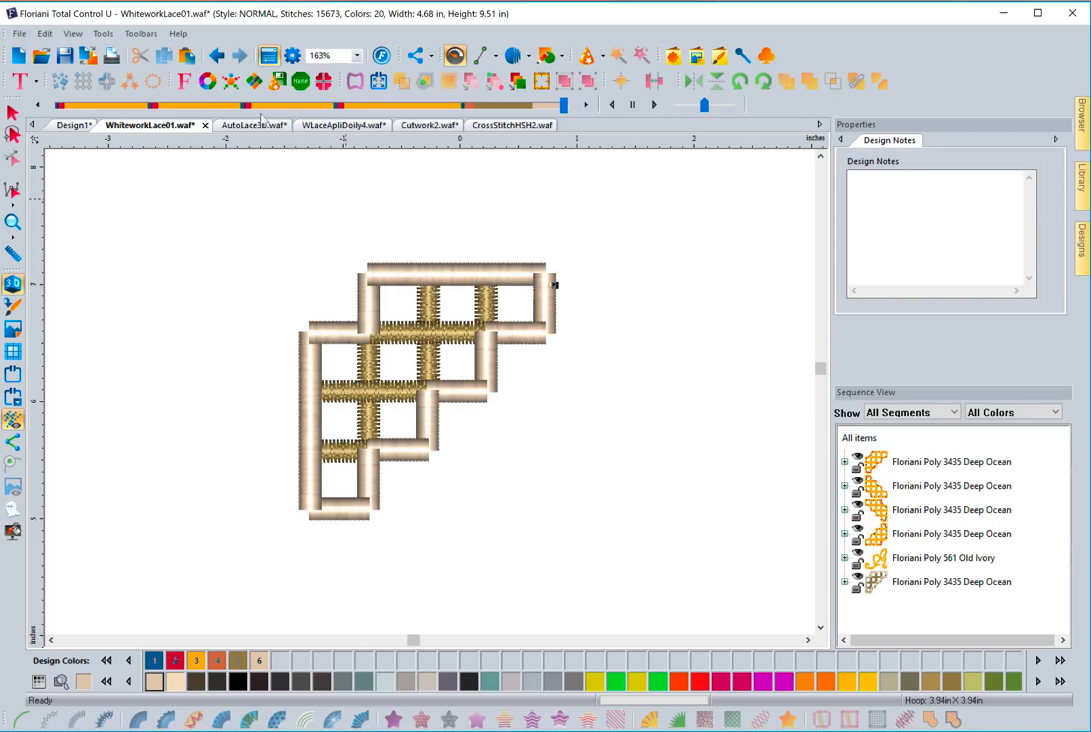
- Undo the mesh bars, leave the 3D view and return the stepped shape to plain outline artwork
{"action": "left_click", "coordinate": [217, 58]}
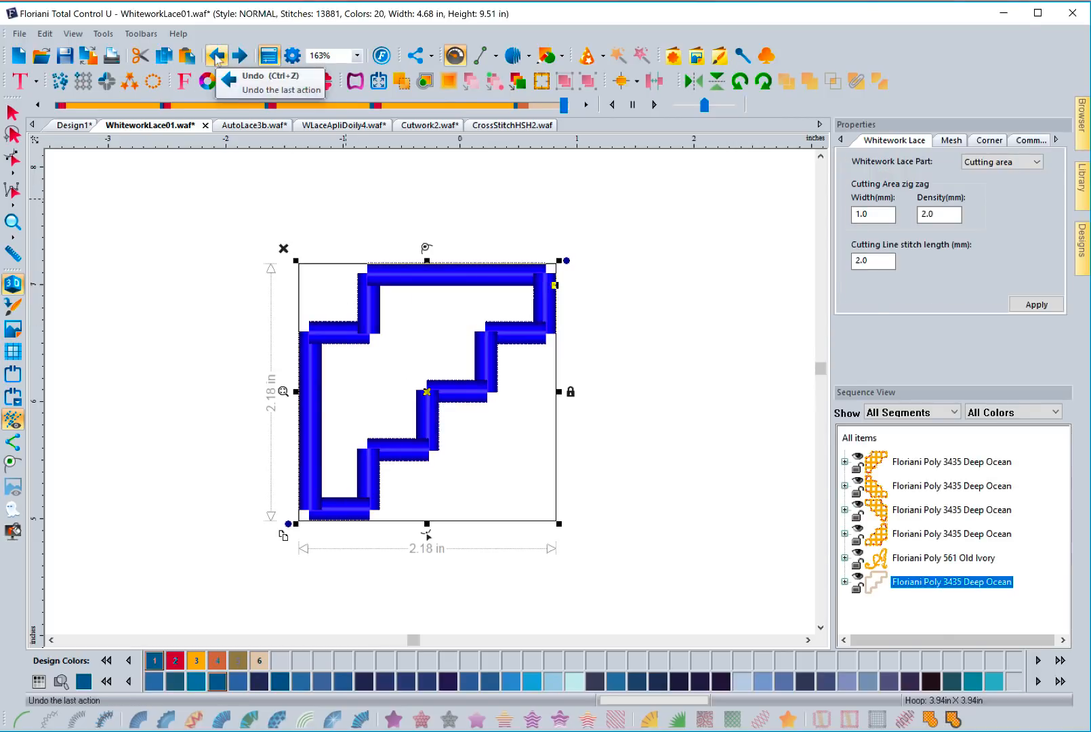
{"action": "left_click", "coordinate": [217, 57]}
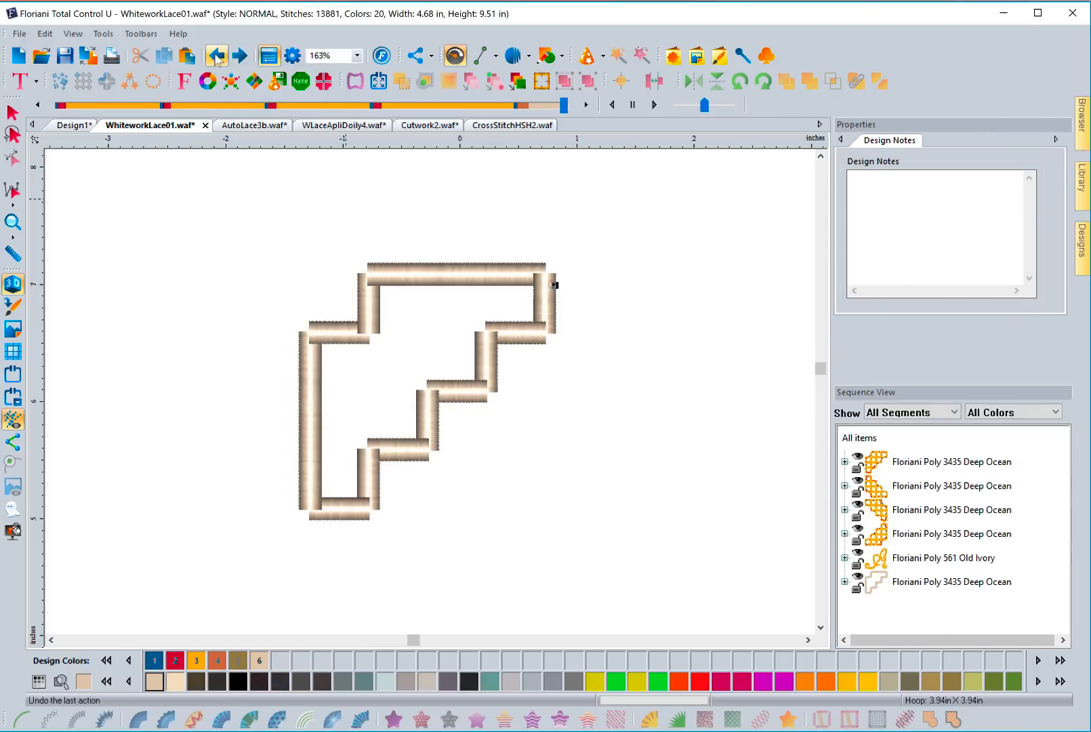
{"action": "left_click", "coordinate": [217, 58]}
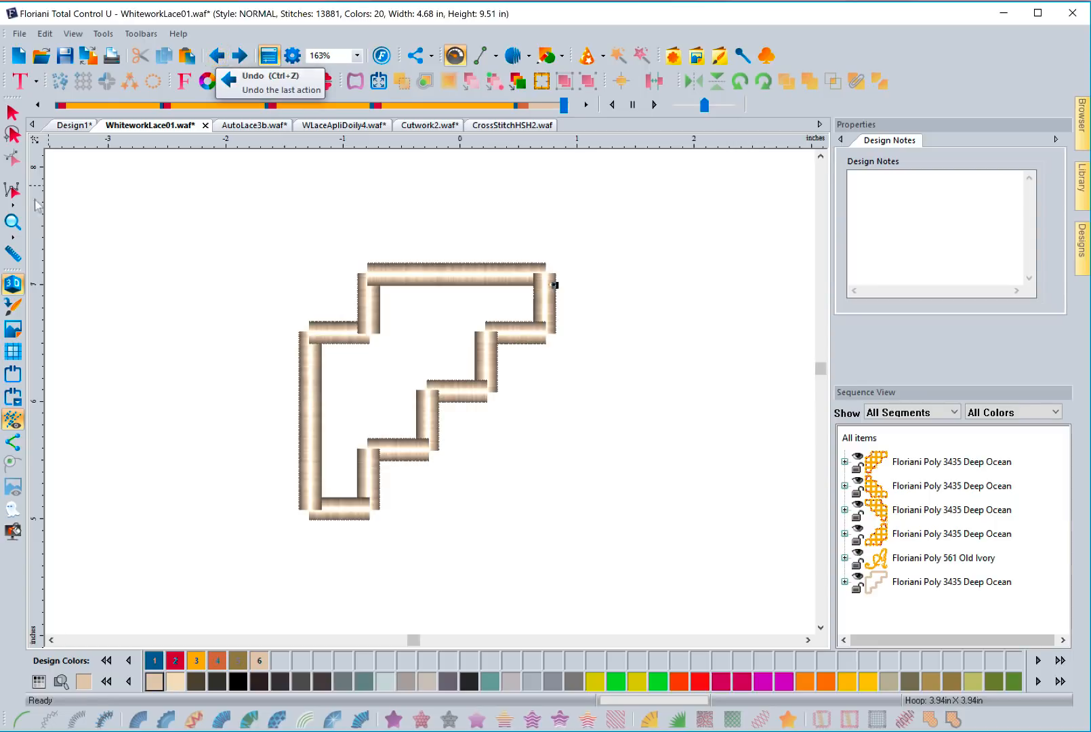
{"action": "left_click", "coordinate": [217, 58]}
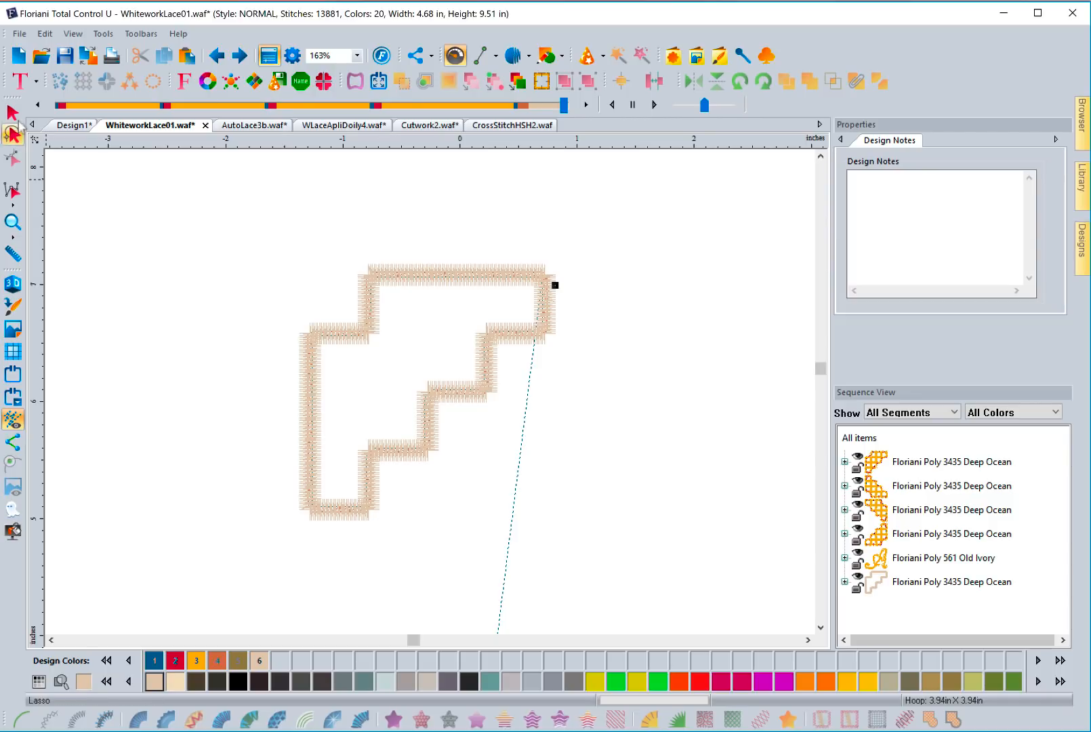
{"action": "left_click", "coordinate": [12, 113]}
{"action": "left_click", "coordinate": [392, 279]}
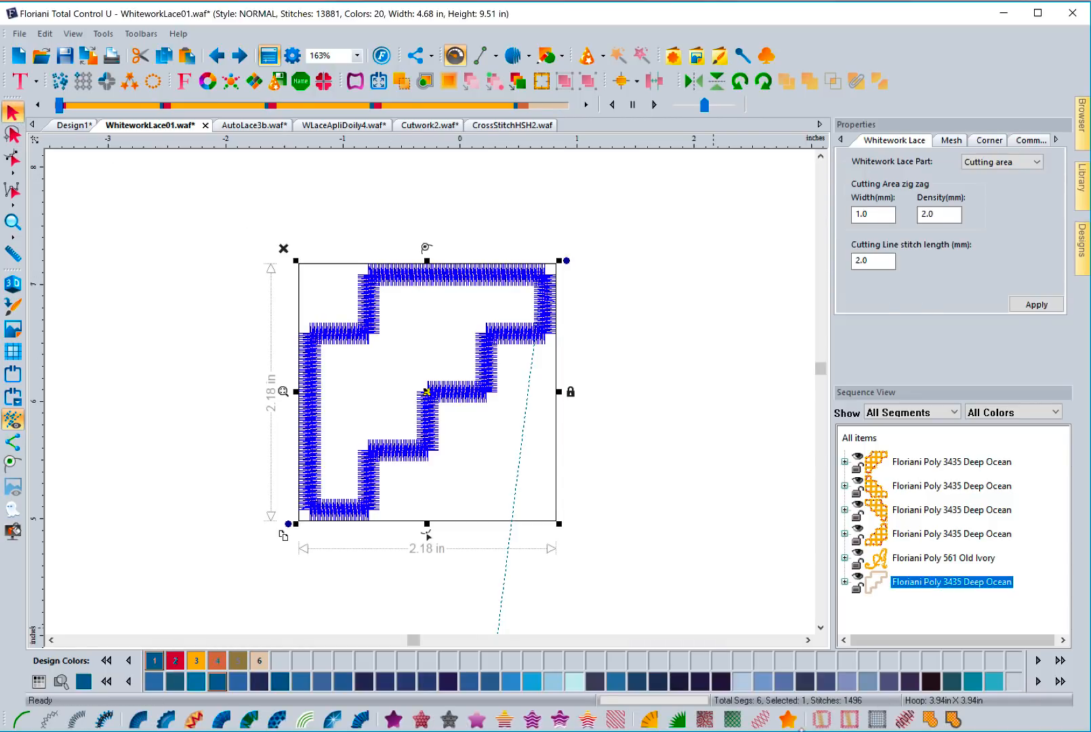
{"action": "left_click", "coordinate": [789, 722]}
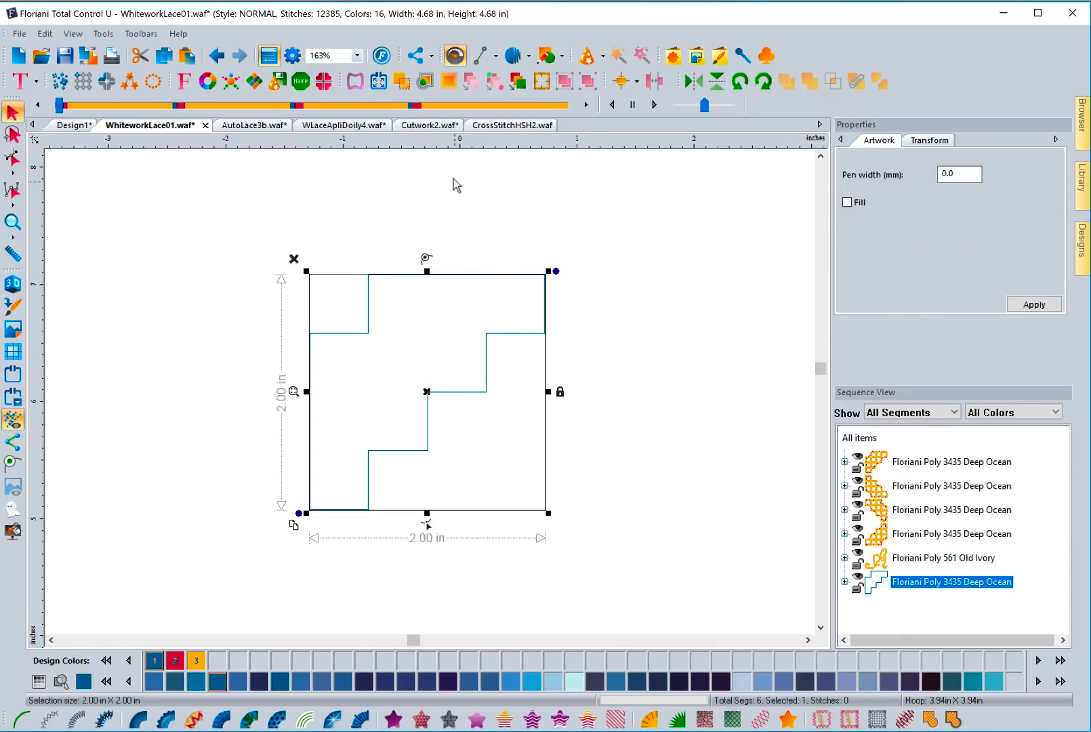
- Convert the stepped artwork to whitework lace again and draw three vertical bars from its inner step corners
{"action": "left_click", "coordinate": [821, 723]}
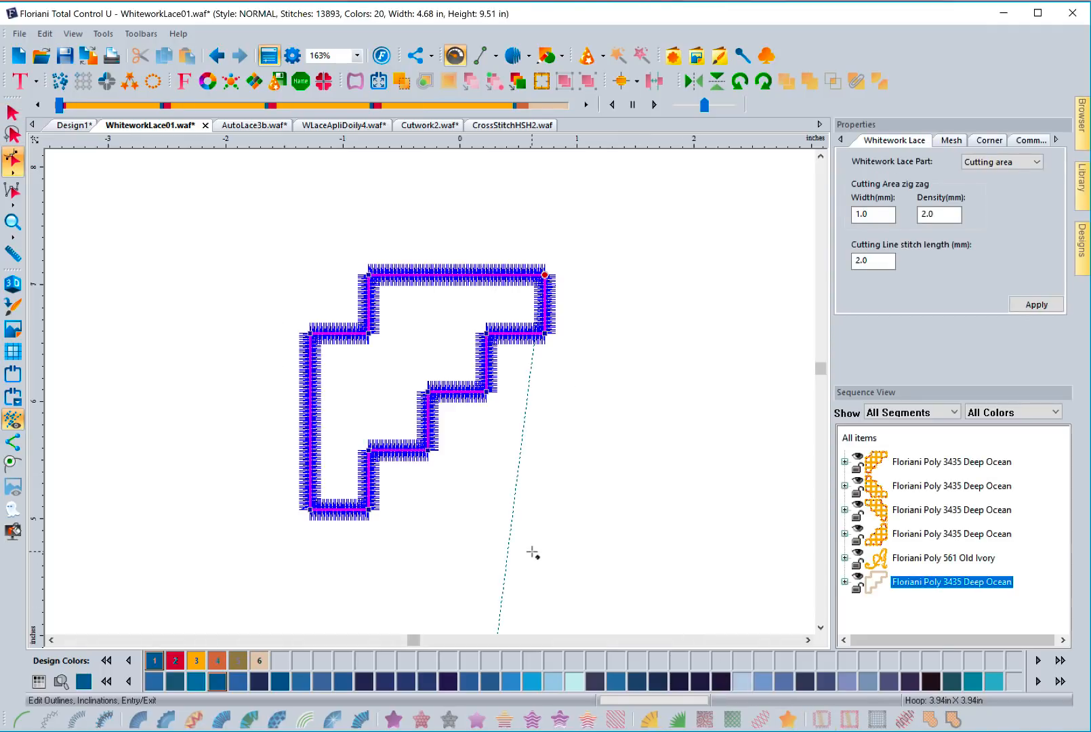
{"action": "left_click_drag", "start_coordinate": [364, 397], "coordinate": [367, 345]}
{"action": "left_click_drag", "start_coordinate": [434, 396], "coordinate": [429, 276]}
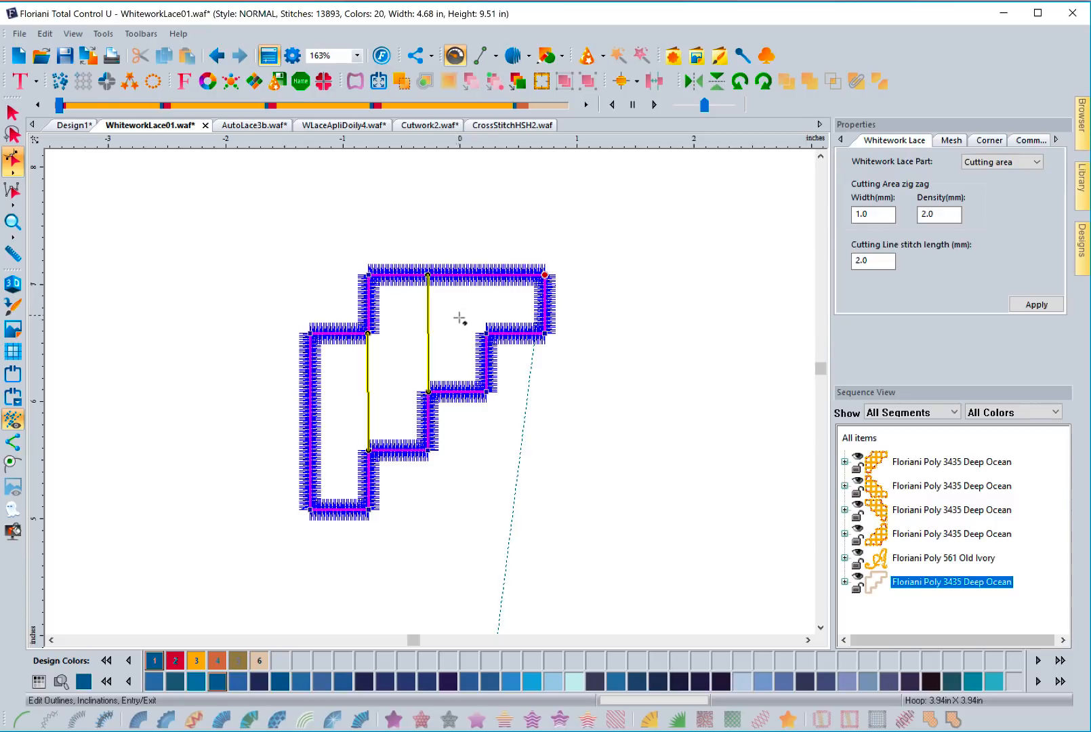
{"action": "left_click_drag", "start_coordinate": [491, 337], "coordinate": [488, 278]}
- Add three horizontal bars across the whitework lace shape at the step corner heights and generate its mesh
{"action": "left_click_drag", "start_coordinate": [312, 451], "coordinate": [362, 452]}
{"action": "left_click_drag", "start_coordinate": [316, 396], "coordinate": [401, 393]}
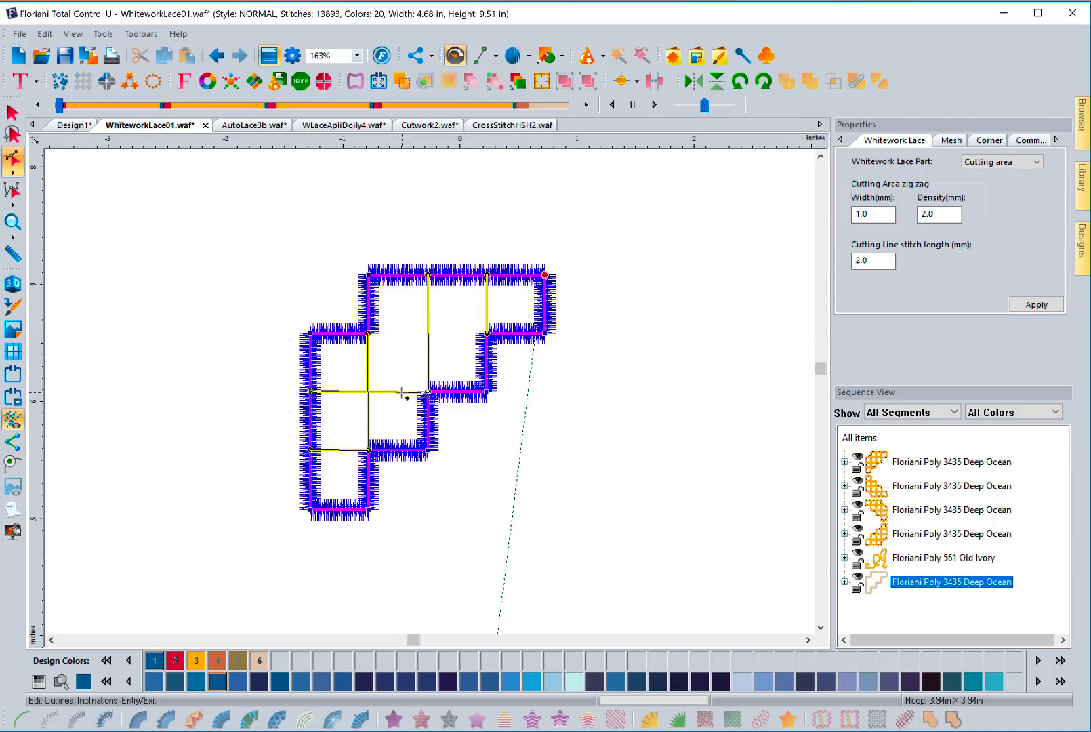
{"action": "left_click_drag", "start_coordinate": [358, 333], "coordinate": [492, 335]}
{"action": "right_click", "coordinate": [594, 355]}
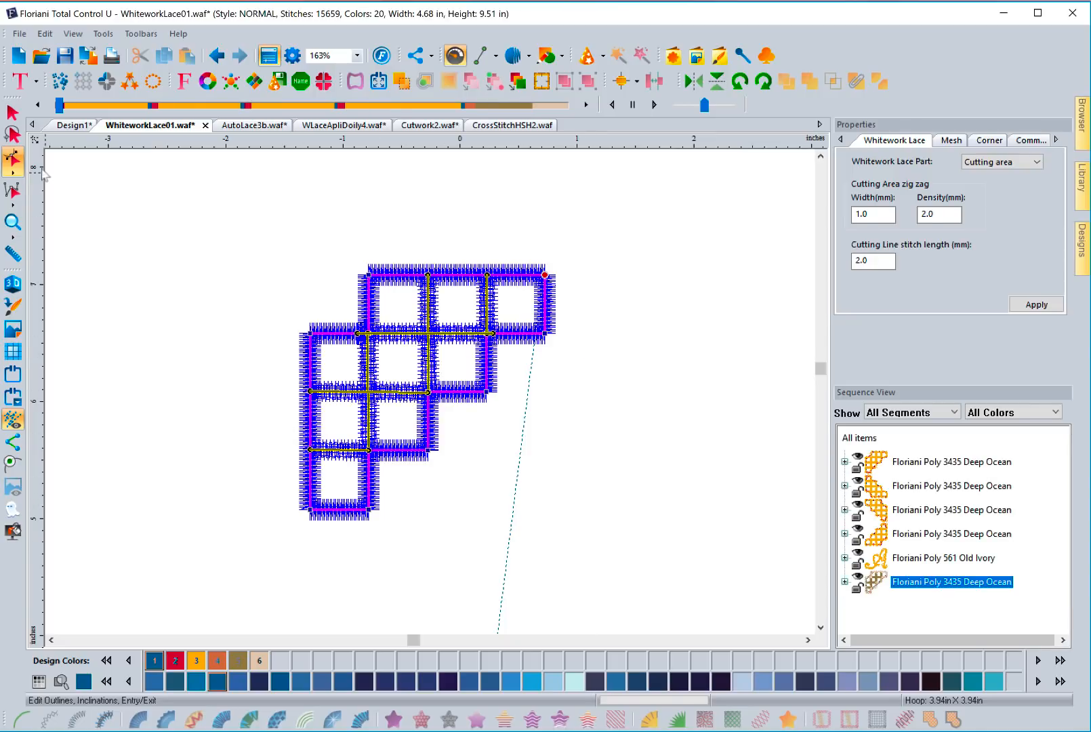
{"action": "left_click", "coordinate": [12, 111]}
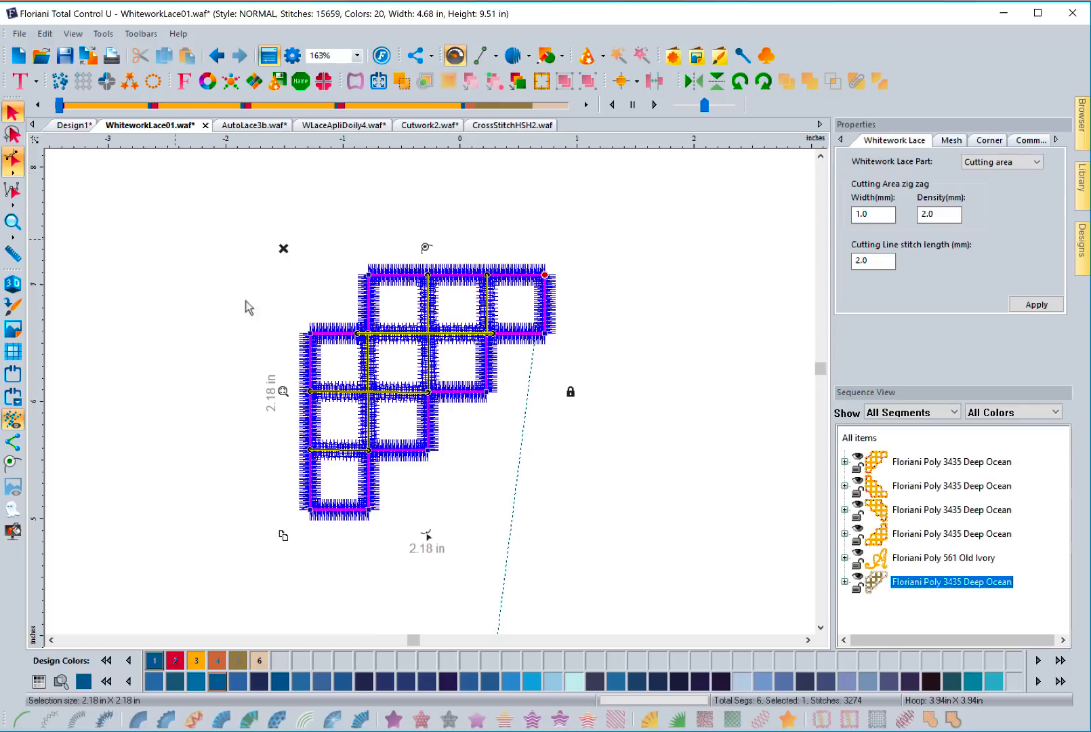
- View the complete four-corner monogram design enlarged in 3D, and put away the WhiteworkLace02.jpg photo of the stitched napkin
{"action": "left_click", "coordinate": [820, 629]}
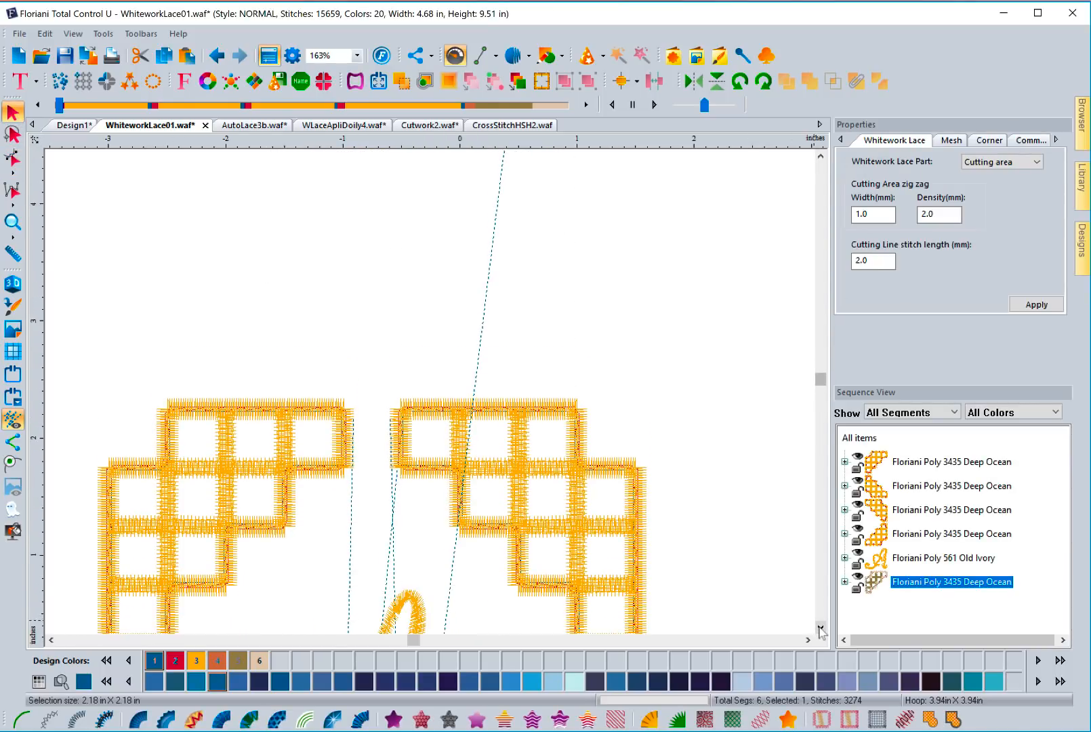
{"action": "left_click", "coordinate": [821, 630]}
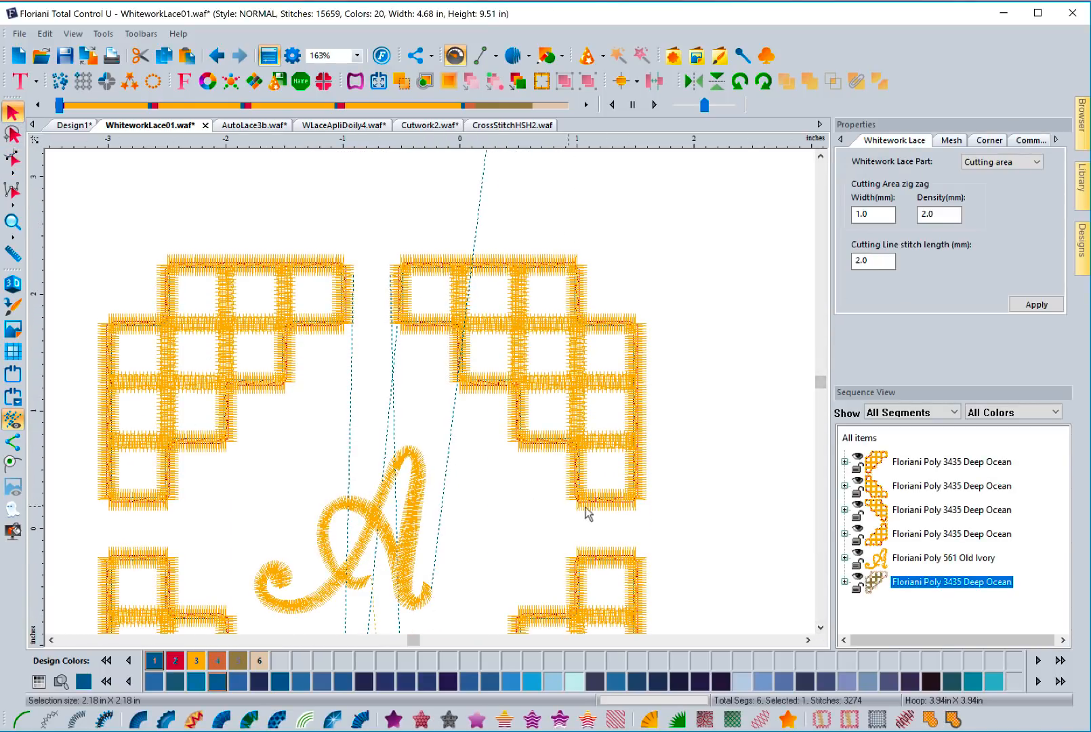
{"action": "scroll", "coordinate": [744, 480], "scroll_direction": "down", "scroll_amount": 1}
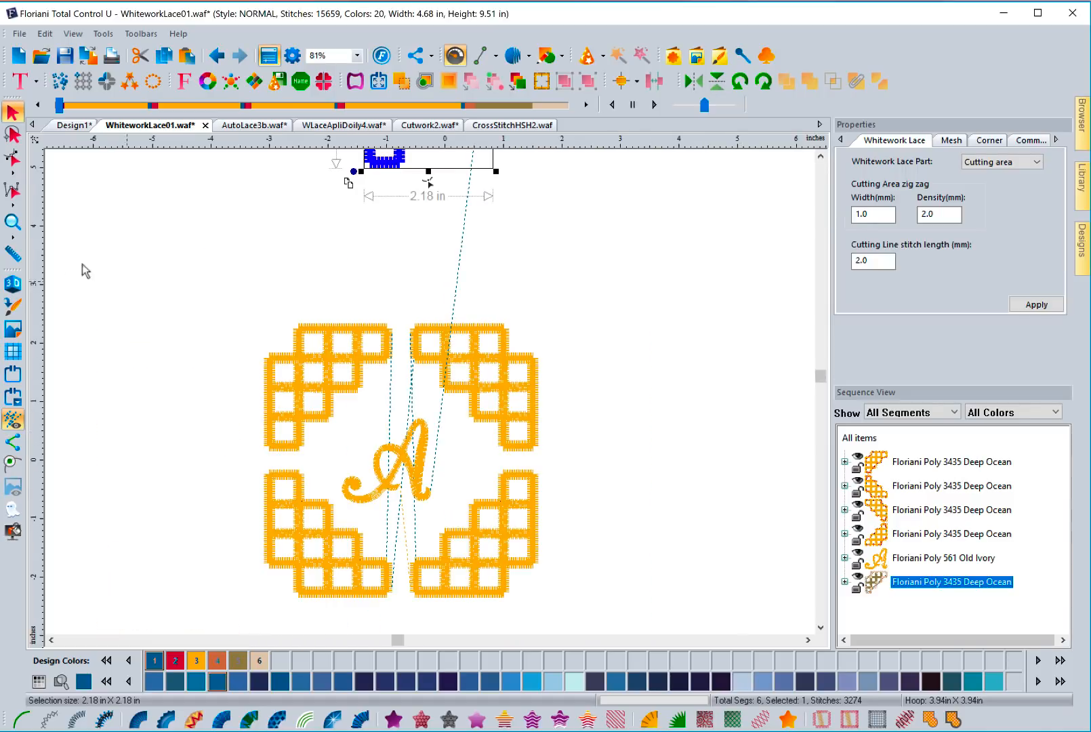
{"action": "left_click", "coordinate": [13, 223]}
{"action": "left_click_drag", "start_coordinate": [230, 305], "coordinate": [574, 598]}
{"action": "left_click", "coordinate": [13, 284]}
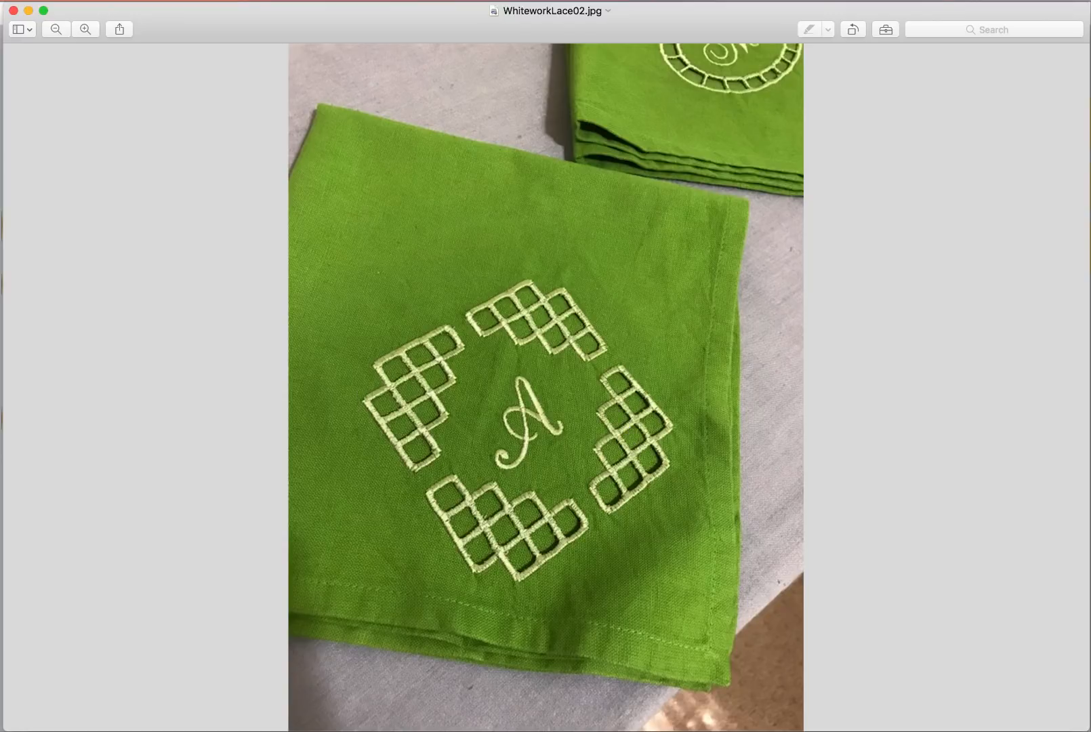
{"action": "left_click", "coordinate": [29, 11]}
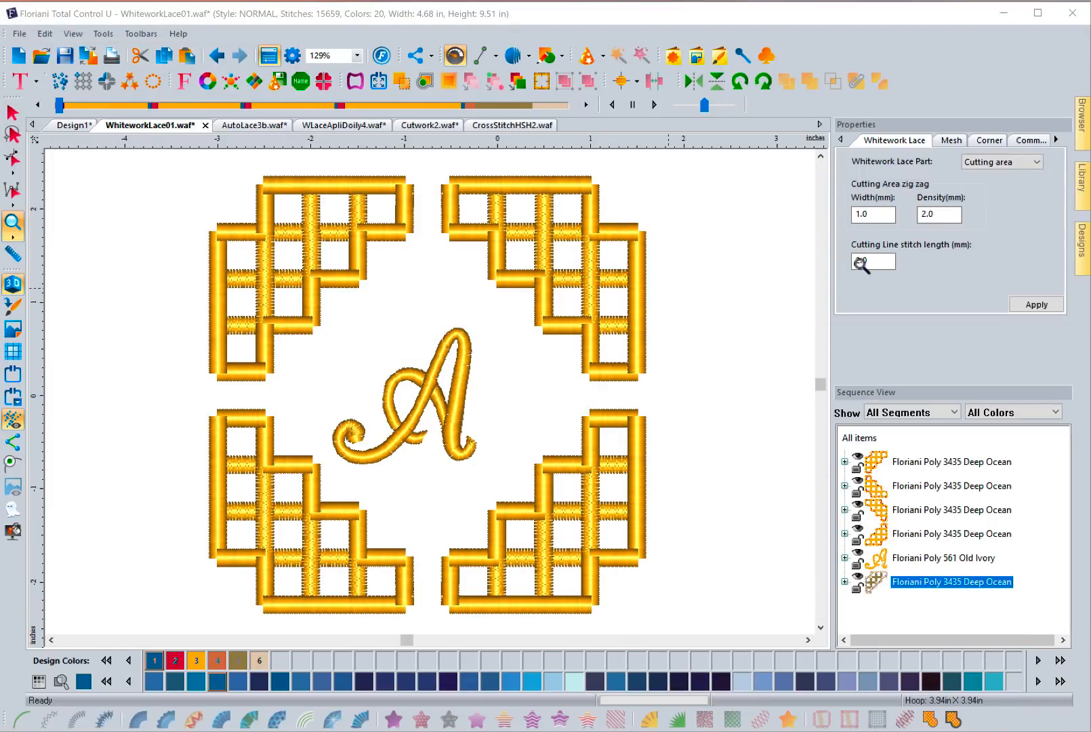
{"action": "left_click", "coordinate": [821, 157]}
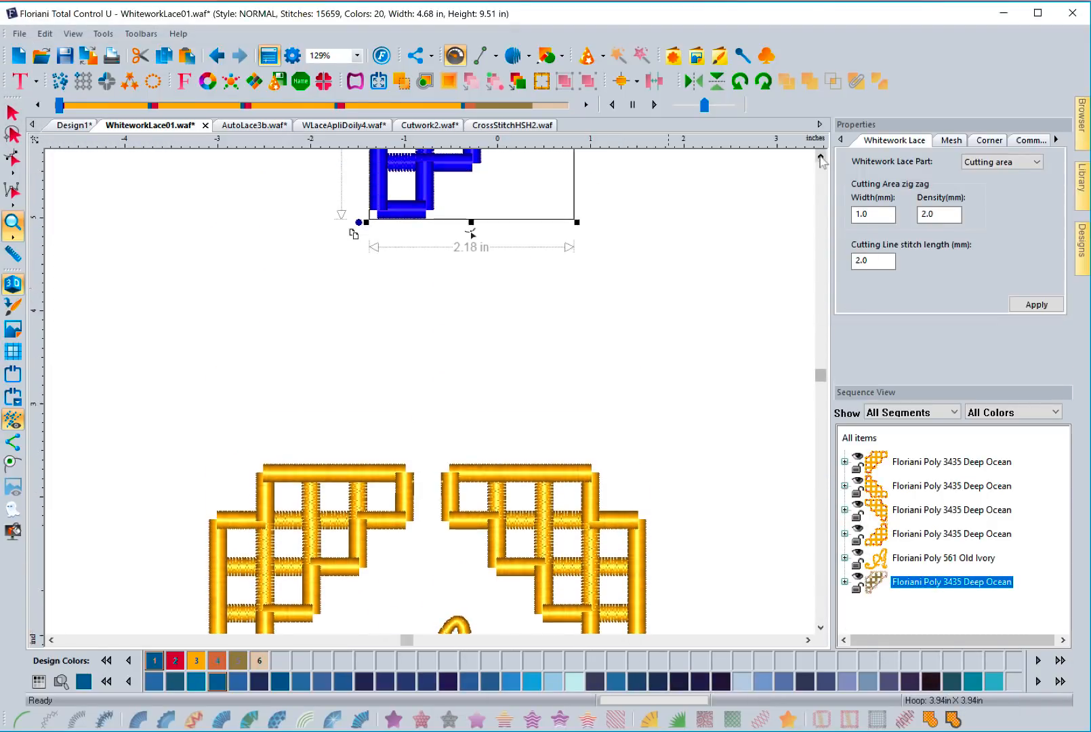
- Recolour the first thread of the new corner motif's whitework lace as Floriani Poly 361 Light Blue
{"action": "left_click", "coordinate": [821, 159]}
{"action": "left_click", "coordinate": [822, 158]}
{"action": "left_click", "coordinate": [822, 159]}
{"action": "left_click", "coordinate": [821, 159]}
{"action": "left_click", "coordinate": [821, 158]}
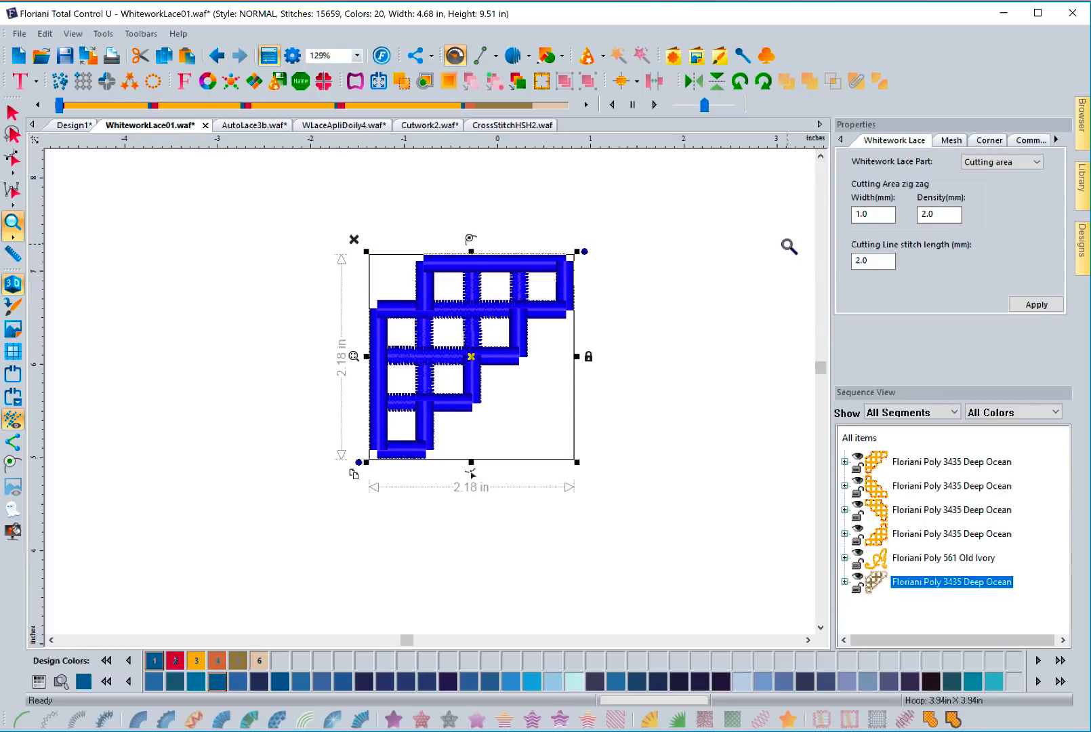
{"action": "left_click", "coordinate": [13, 112]}
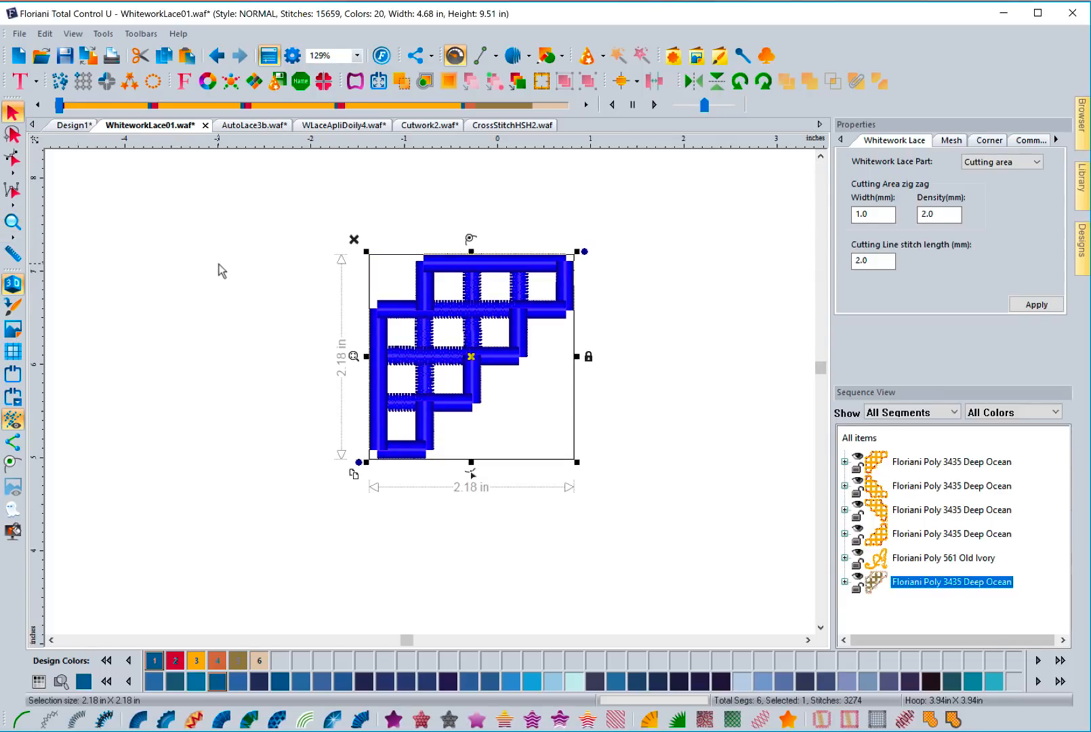
{"action": "left_click", "coordinate": [221, 270]}
{"action": "left_click", "coordinate": [426, 311]}
{"action": "left_click", "coordinate": [844, 582]}
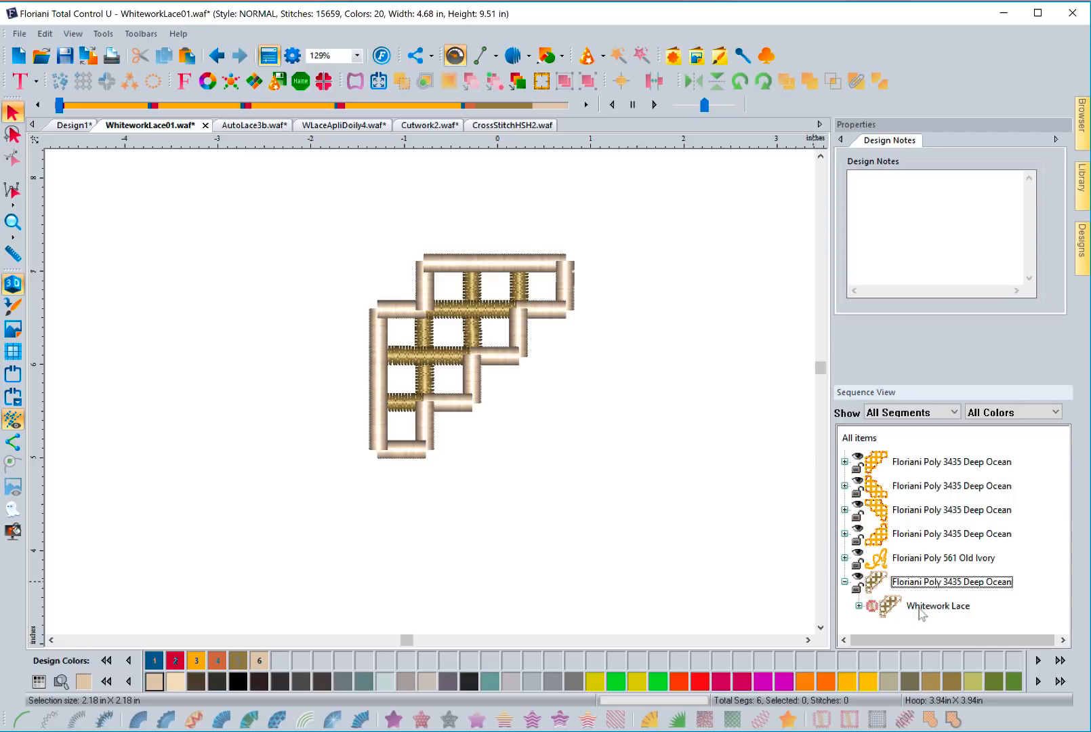
{"action": "left_click", "coordinate": [858, 606]}
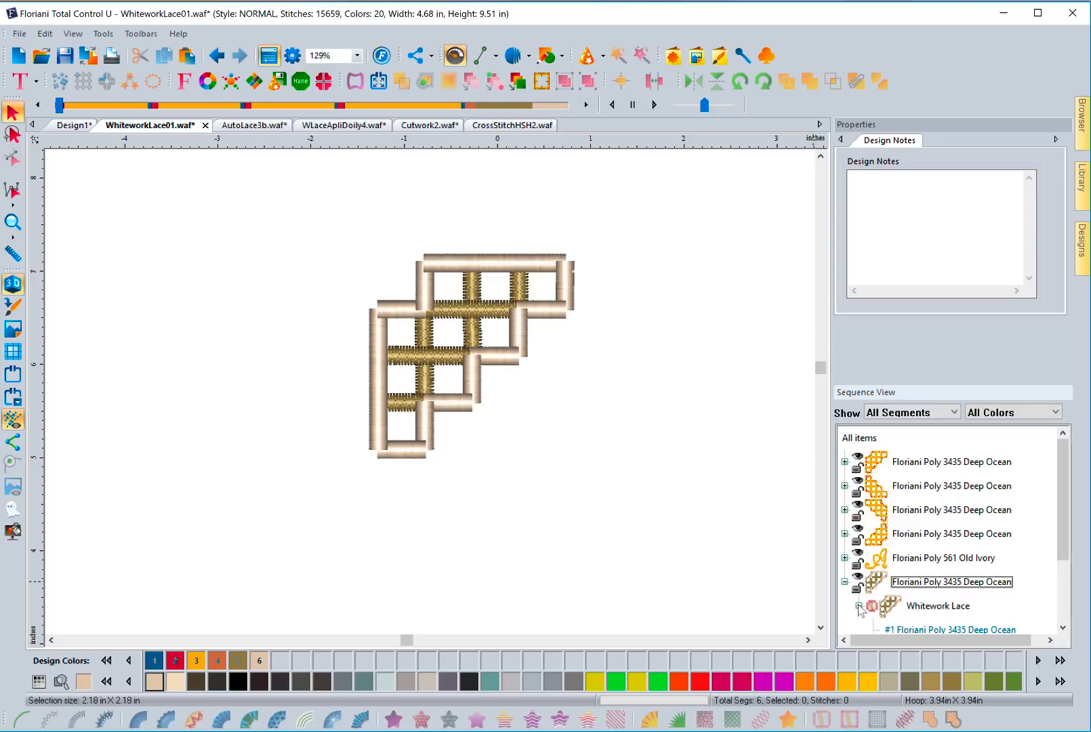
{"action": "left_click_drag", "start_coordinate": [1063, 550], "coordinate": [1075, 608]}
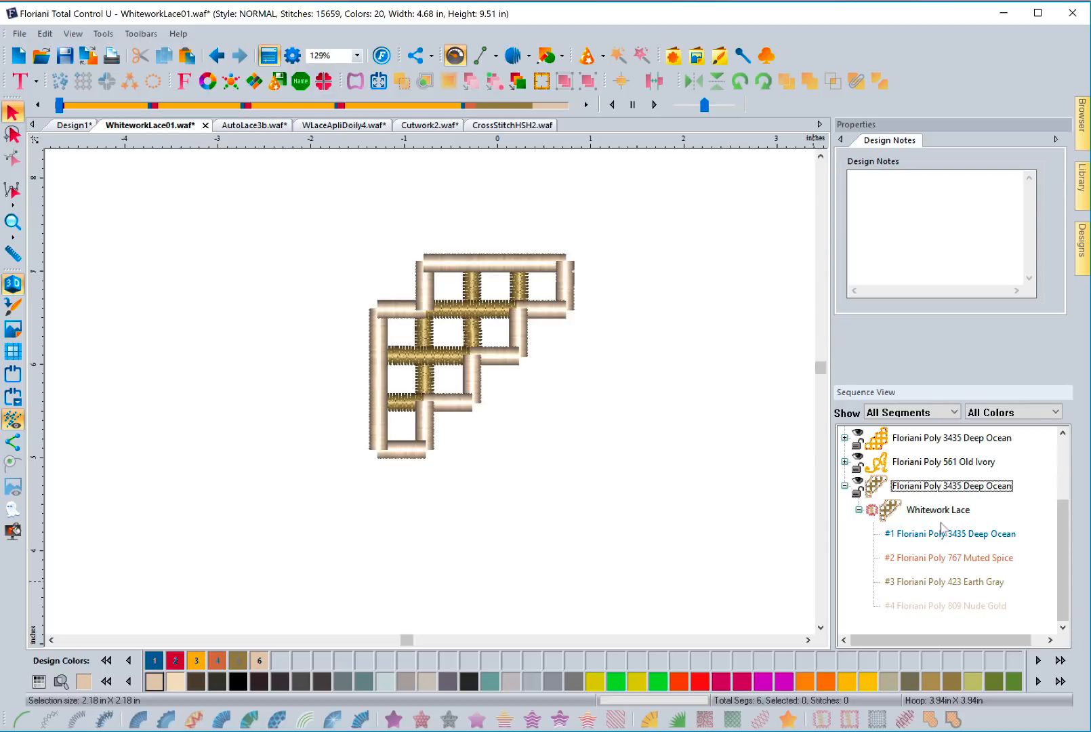
{"action": "left_click", "coordinate": [924, 534]}
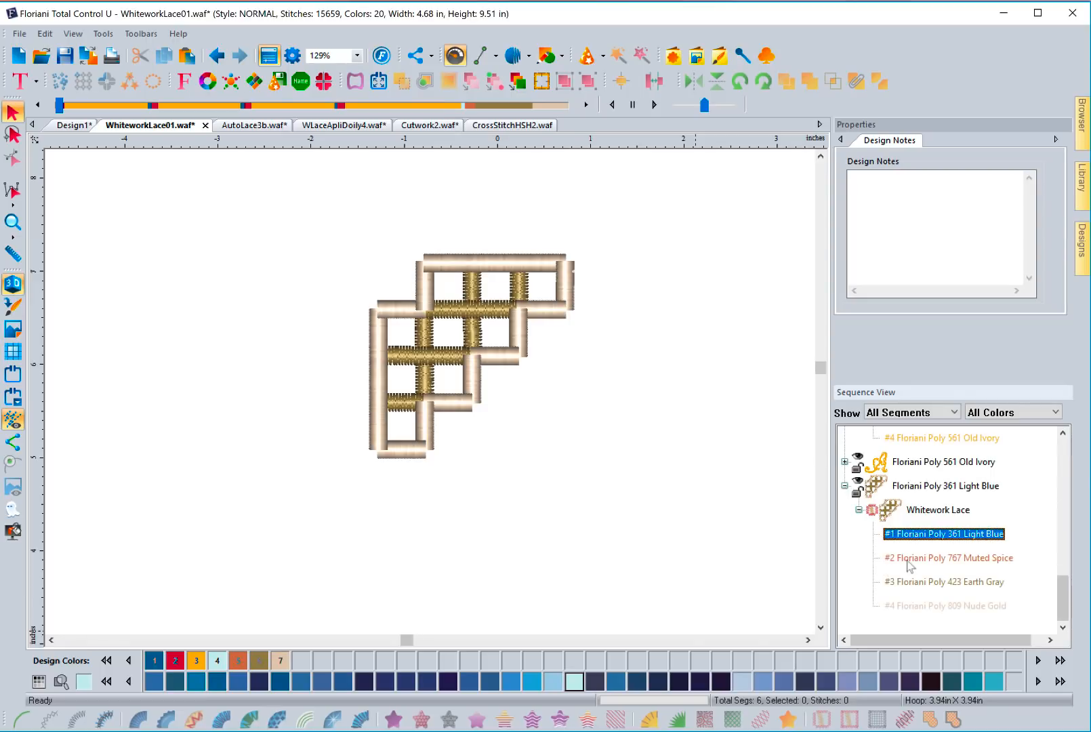
- Recolour the new lace's fourth thread as Floriani Poly 6 Neon Pink and its third as Floriani Poly 8 Bermuda Pink
{"action": "left_click", "coordinate": [907, 560]}
{"action": "left_click", "coordinate": [906, 605]}
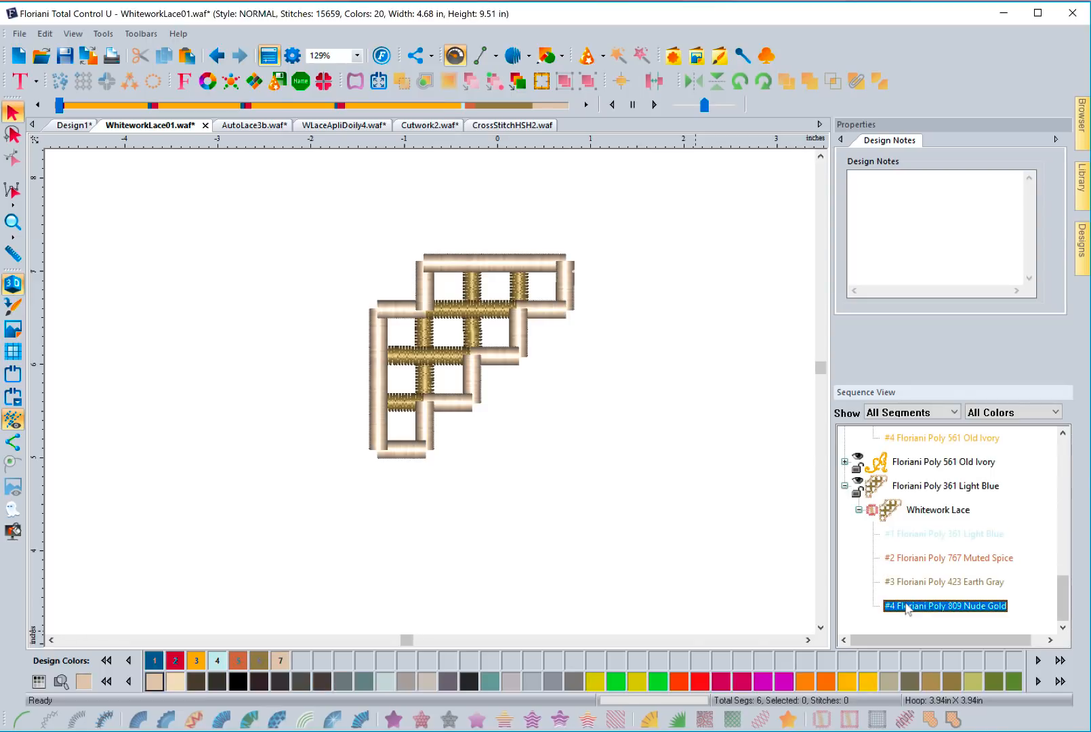
{"action": "left_click", "coordinate": [763, 681]}
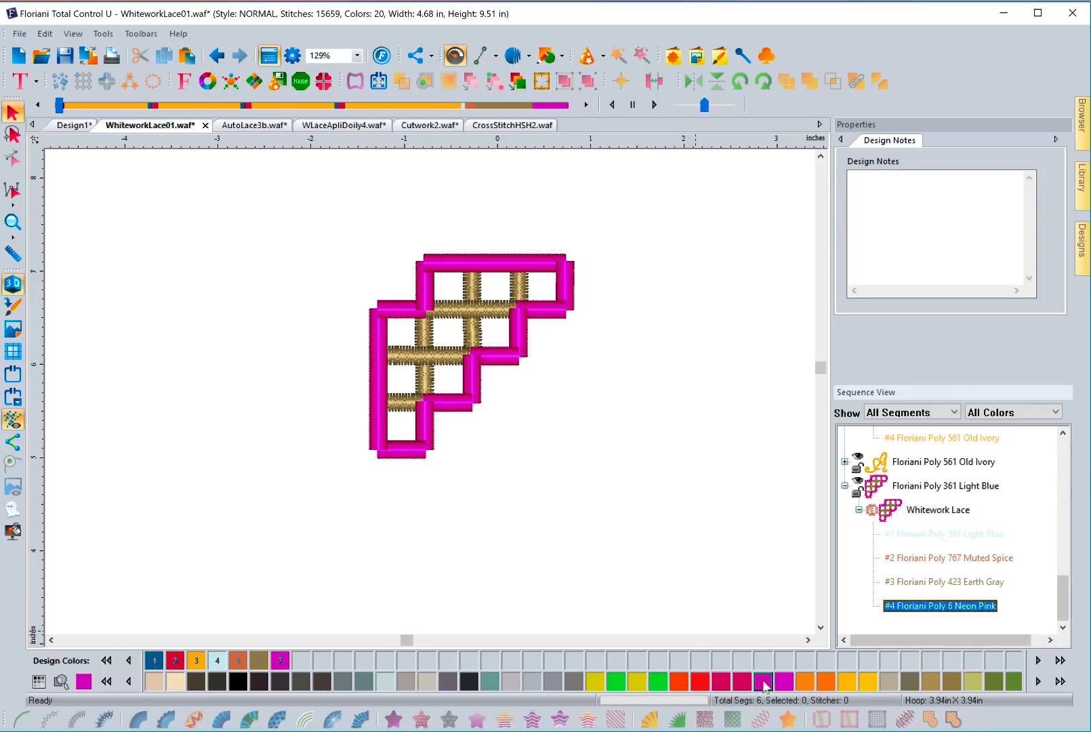
{"action": "left_click", "coordinate": [908, 582]}
{"action": "left_click", "coordinate": [784, 681]}
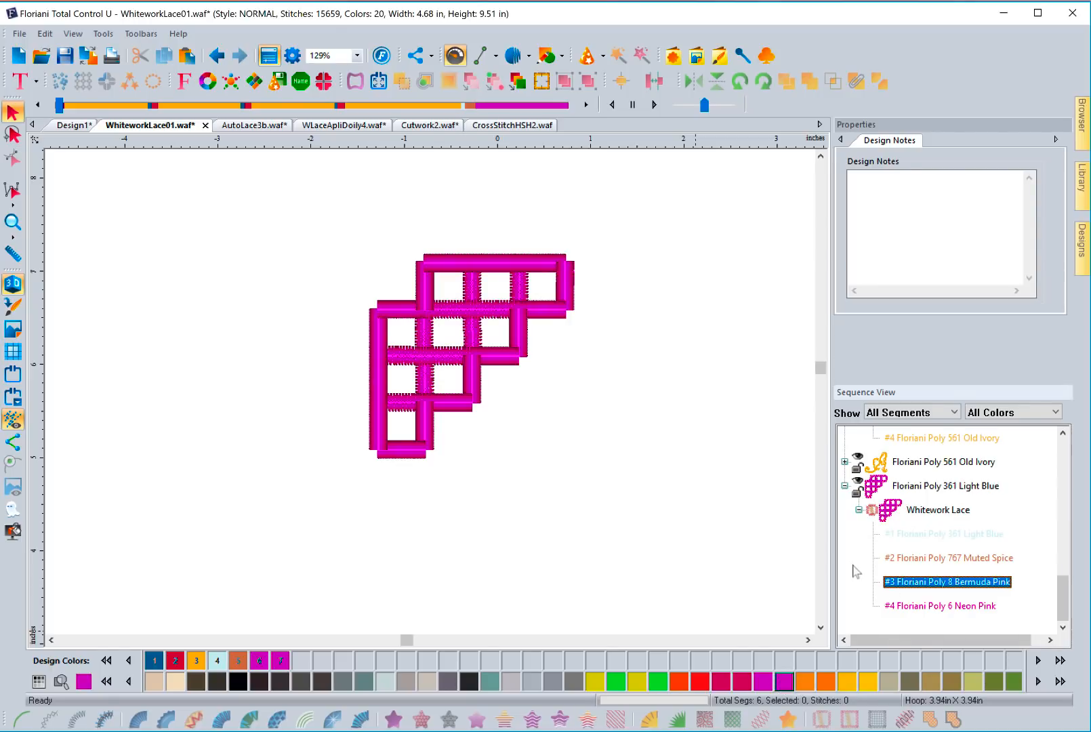
- Select the new whitework lace and review its settings for the Cutting area, Bridge and Contour parts
{"action": "left_click", "coordinate": [923, 512]}
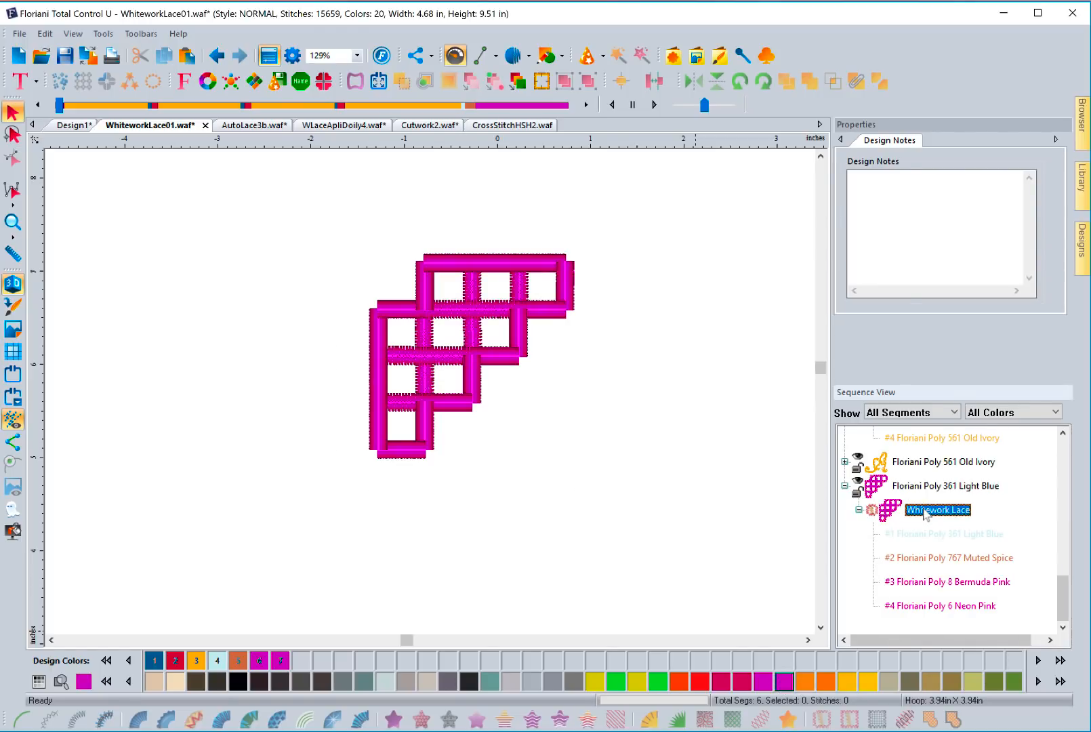
{"action": "left_click", "coordinate": [860, 510]}
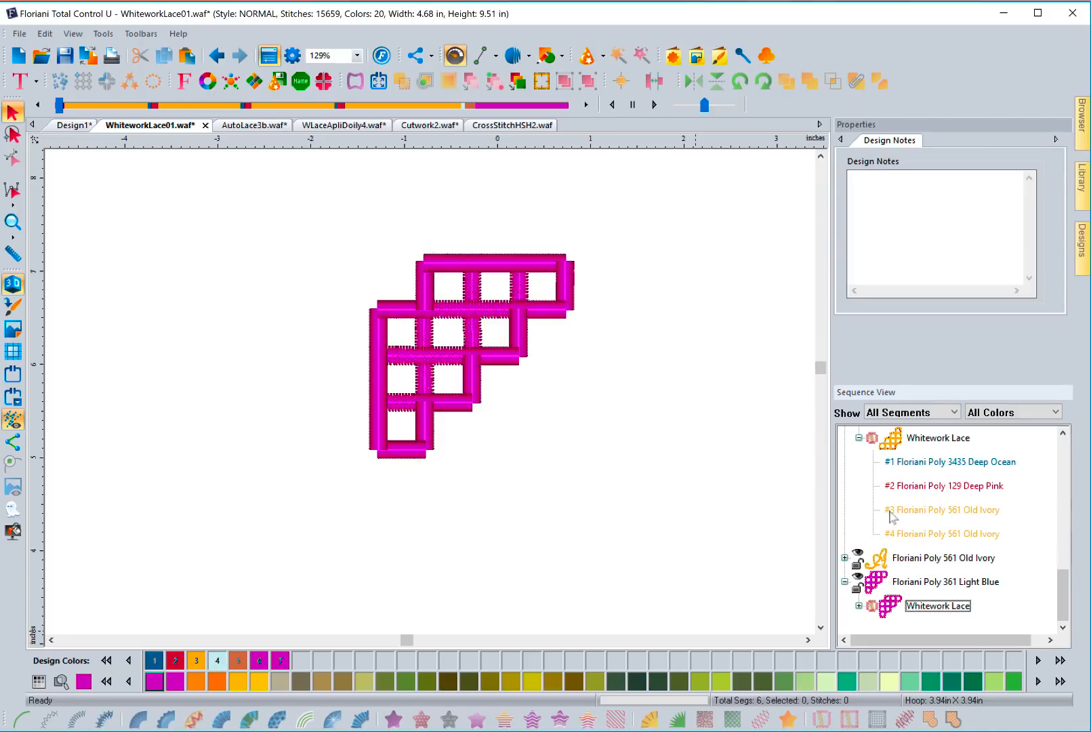
{"action": "left_click", "coordinate": [897, 606]}
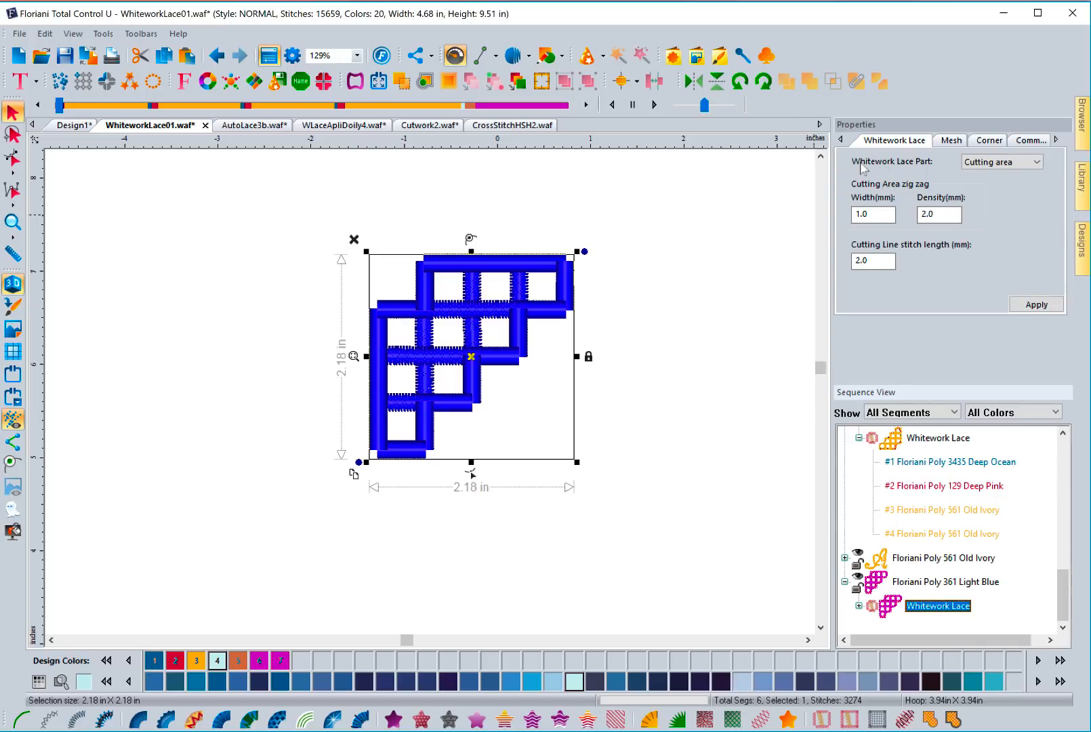
{"action": "left_click", "coordinate": [1001, 169]}
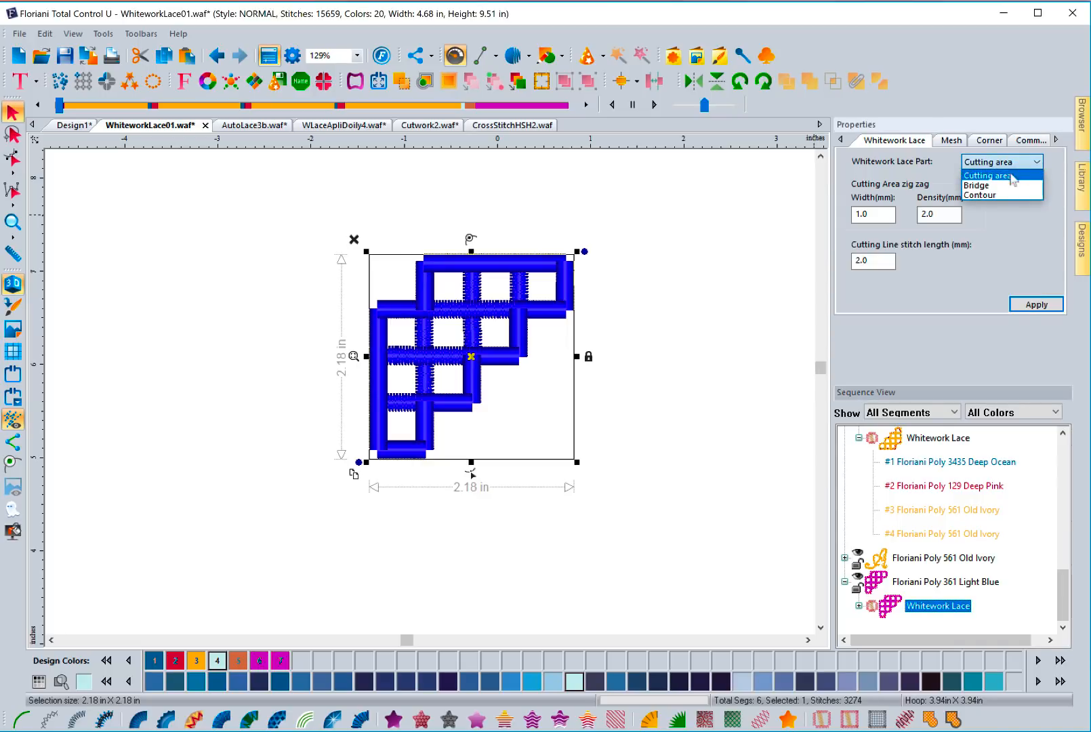
{"action": "left_click", "coordinate": [1001, 187]}
{"action": "left_click", "coordinate": [1001, 162]}
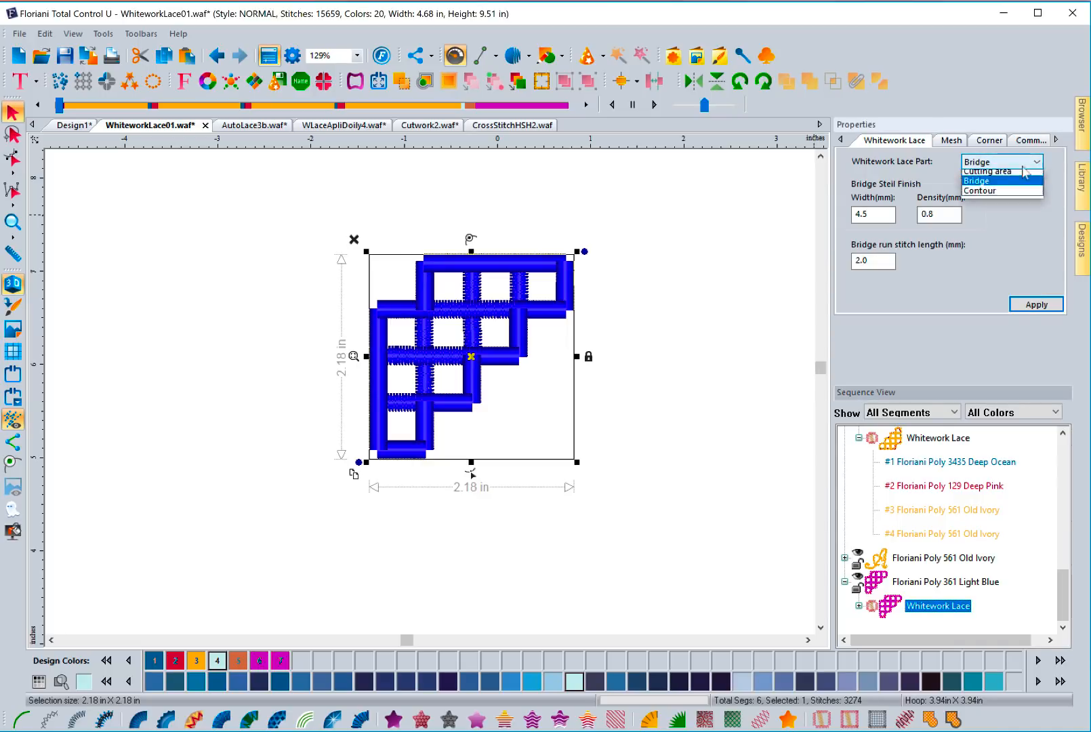
{"action": "left_click", "coordinate": [994, 198]}
{"action": "left_click", "coordinate": [1011, 161]}
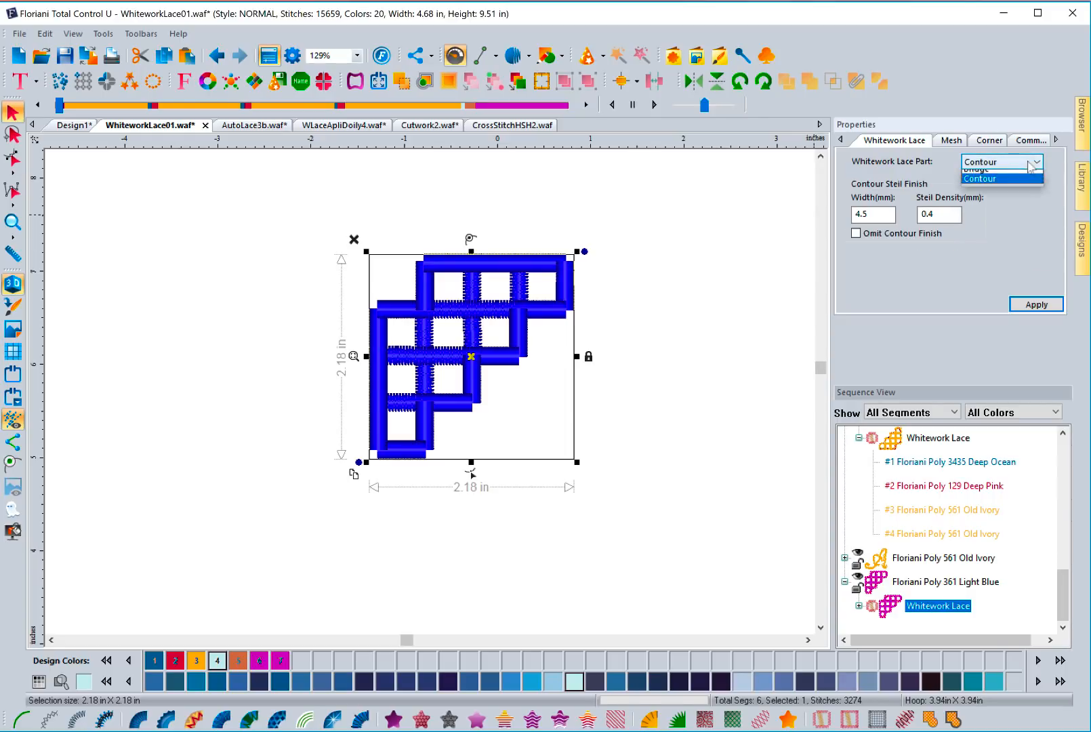
{"action": "left_click", "coordinate": [1004, 178]}
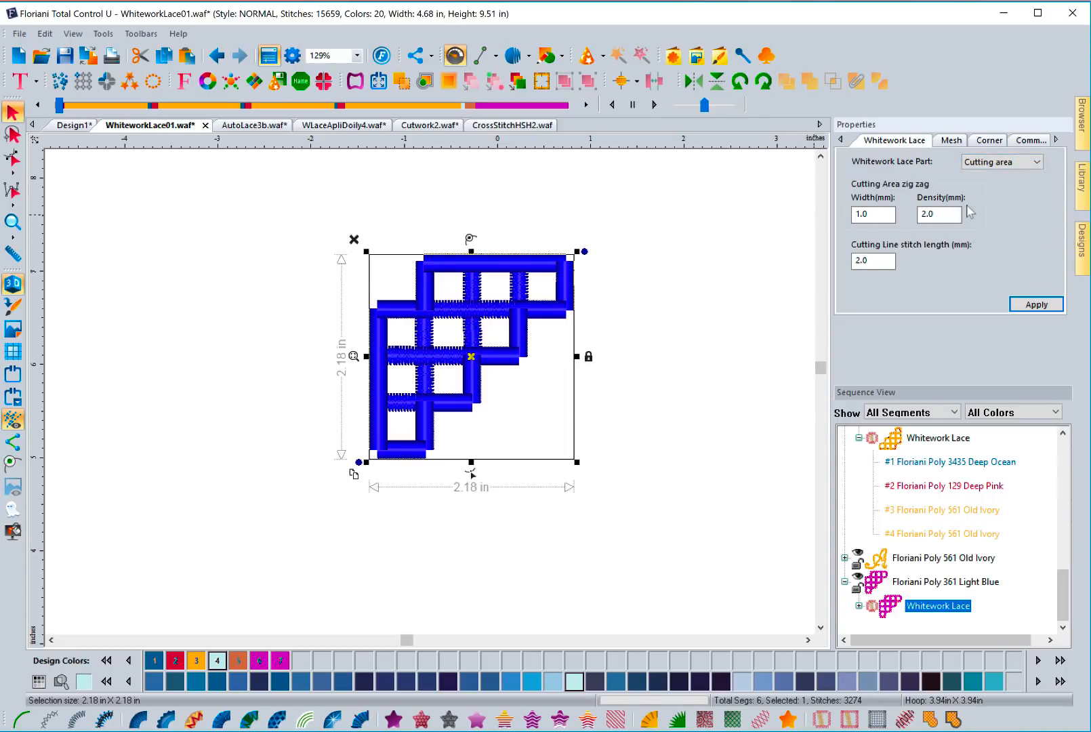
- Turn off the 3D view and set the lace's cutting area zigzag width to 2.0 mm
{"action": "left_click", "coordinate": [922, 213]}
{"action": "left_click", "coordinate": [12, 283]}
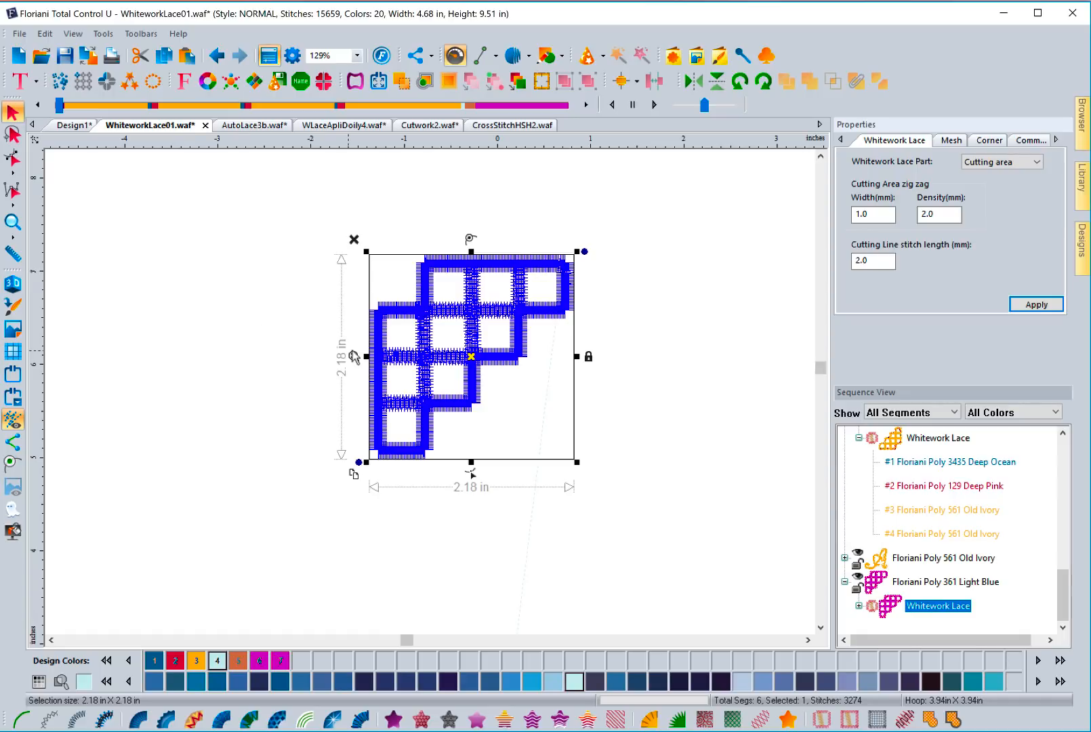
{"action": "left_click", "coordinate": [354, 357]}
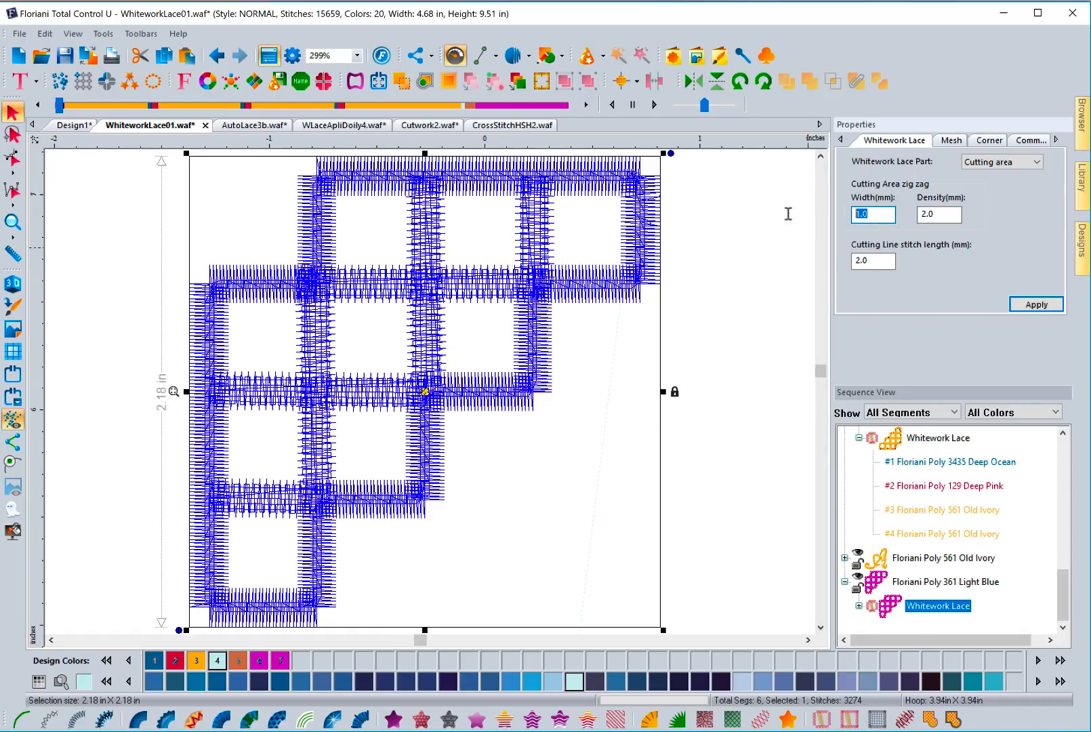
{"action": "type", "text": ".0"}
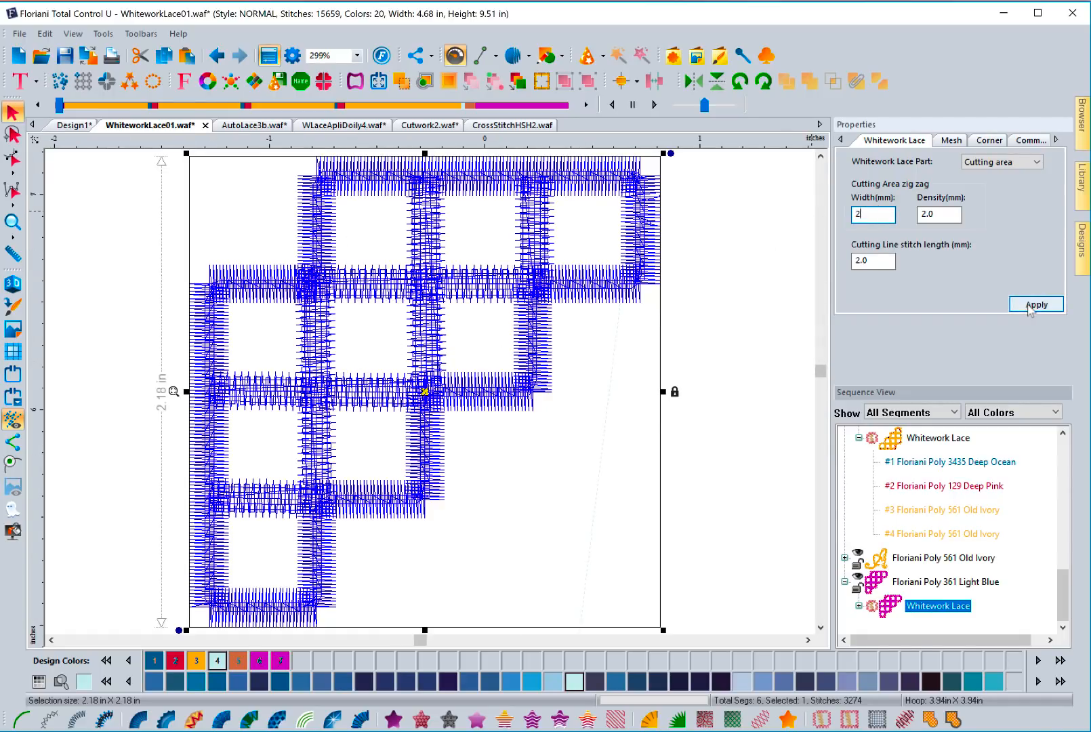
{"action": "left_click", "coordinate": [1013, 304]}
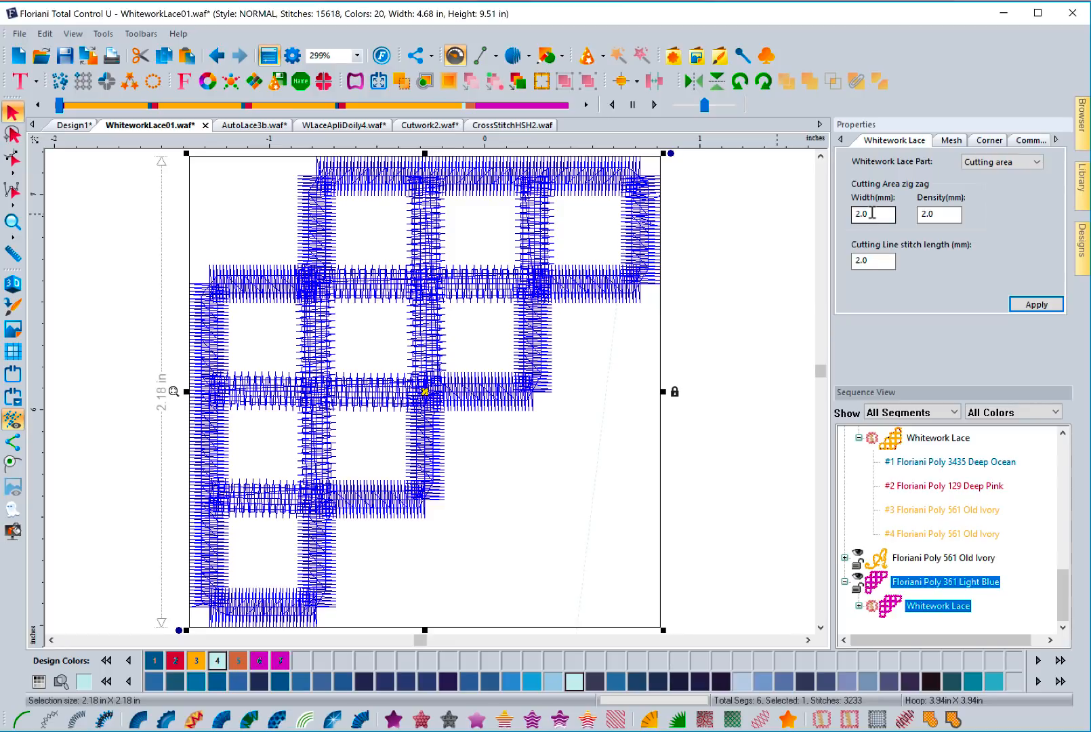
- Set the density of the lace's Bridge steil finish to 0.6 mm and apply it
{"action": "left_click", "coordinate": [1038, 162]}
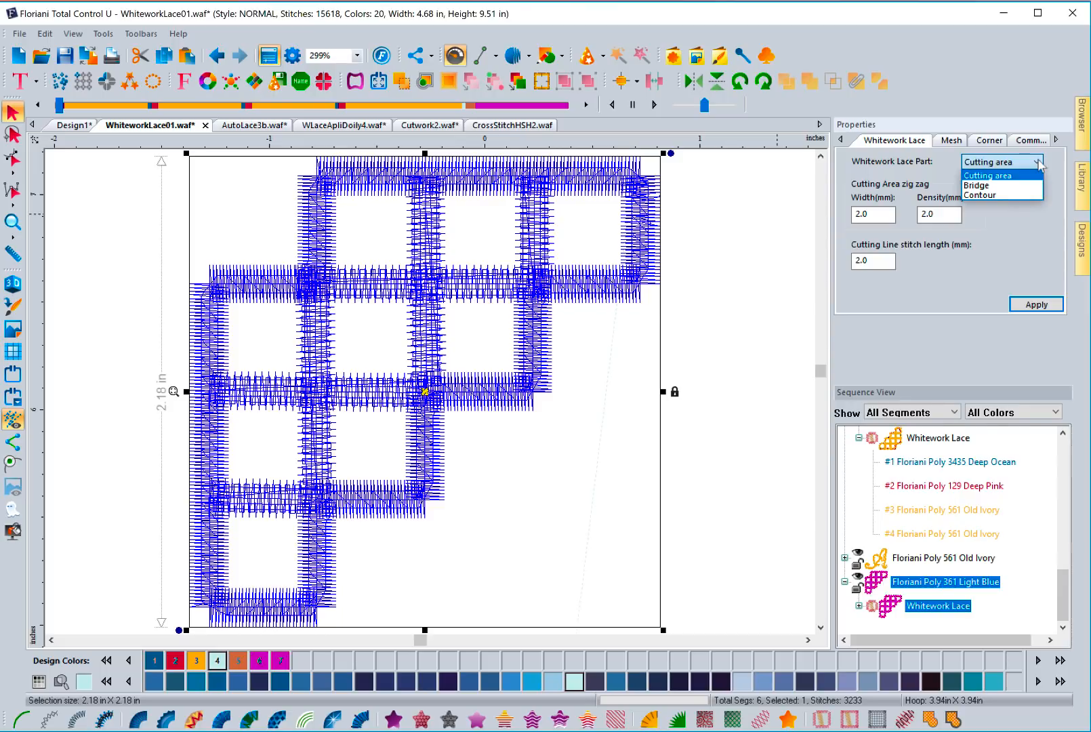
{"action": "left_click", "coordinate": [978, 185]}
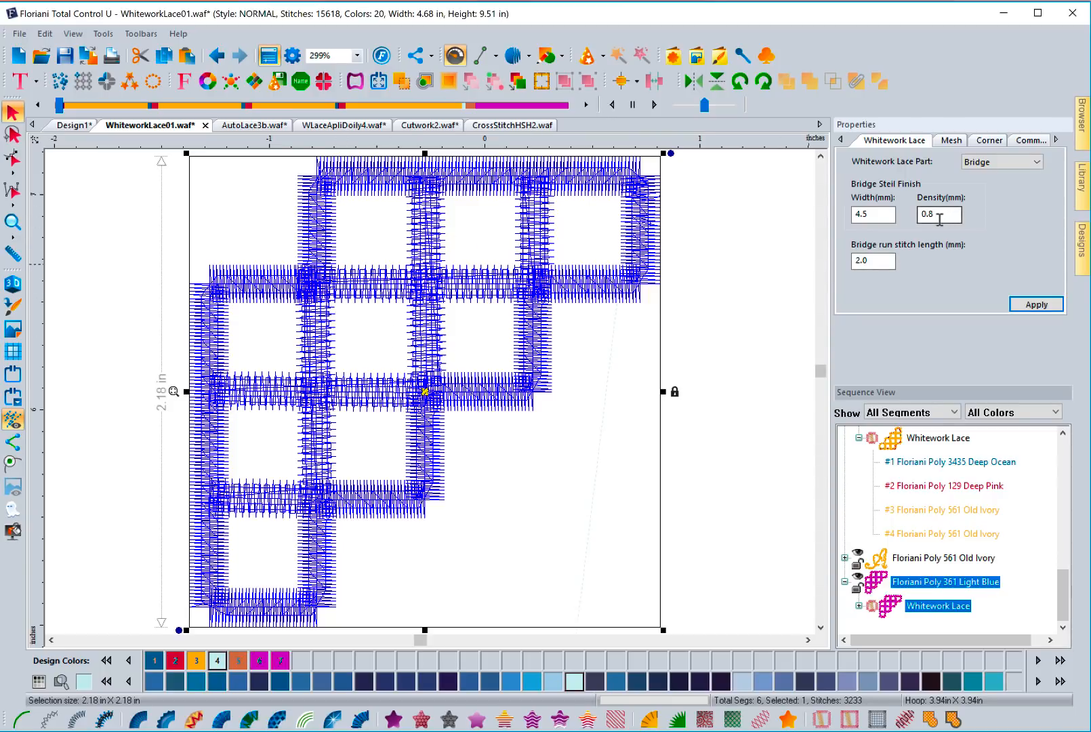
{"action": "left_click_drag", "start_coordinate": [938, 215], "coordinate": [908, 218]}
{"action": "type", "text": ".6"}
{"action": "left_click", "coordinate": [1028, 306]}
{"action": "left_click", "coordinate": [1027, 304]}
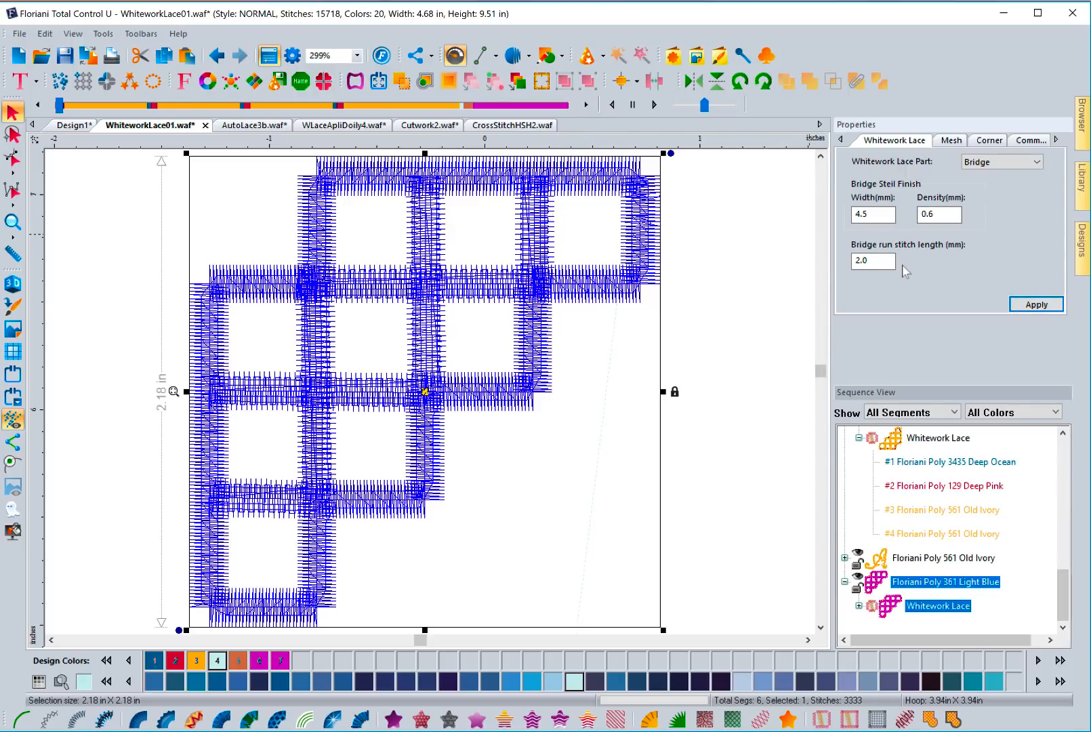
- Omit the contour finish of the new whitework lace and regenerate its stitches
{"action": "left_click", "coordinate": [995, 162]}
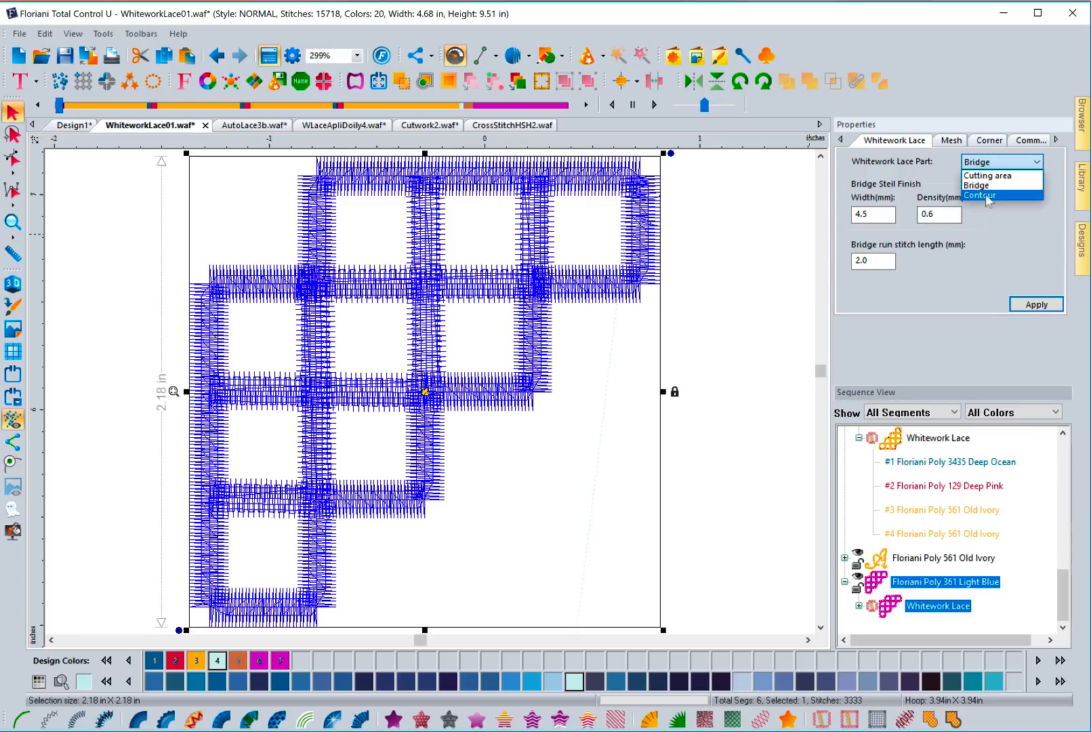
{"action": "left_click", "coordinate": [989, 197]}
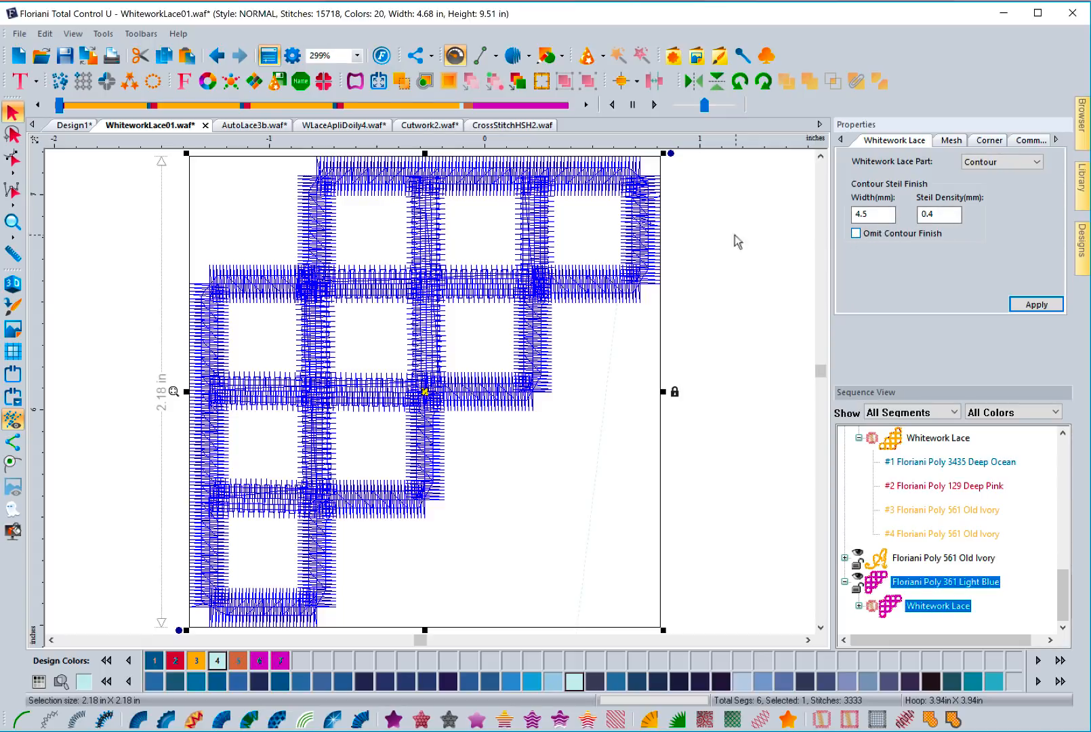
{"action": "left_click", "coordinate": [856, 233]}
{"action": "left_click", "coordinate": [1027, 303]}
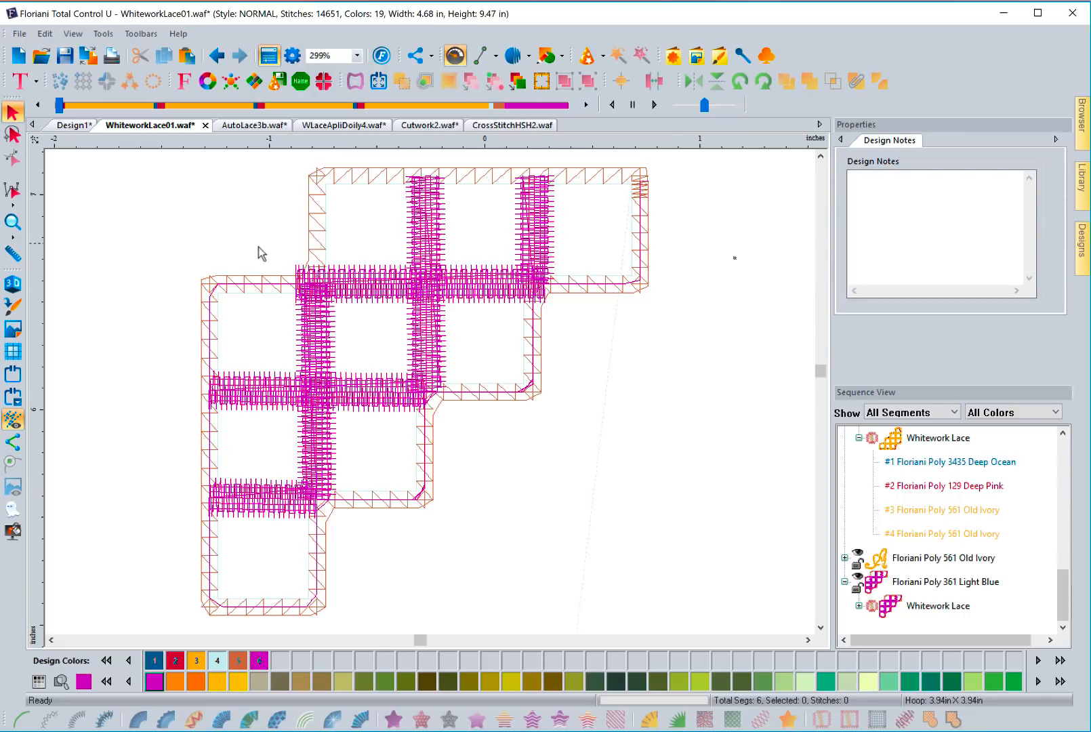
- Restore the contour finish on the new whitework lace, regenerate it and clear the selection
{"action": "left_click", "coordinate": [928, 608]}
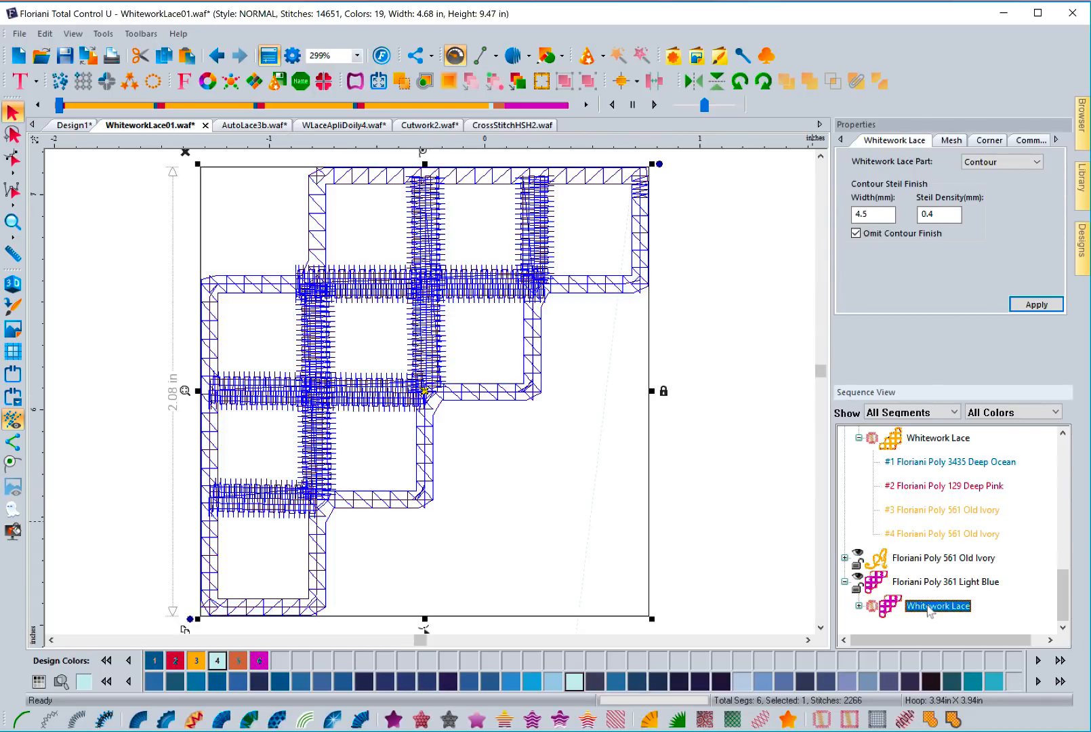
{"action": "left_click", "coordinate": [856, 234]}
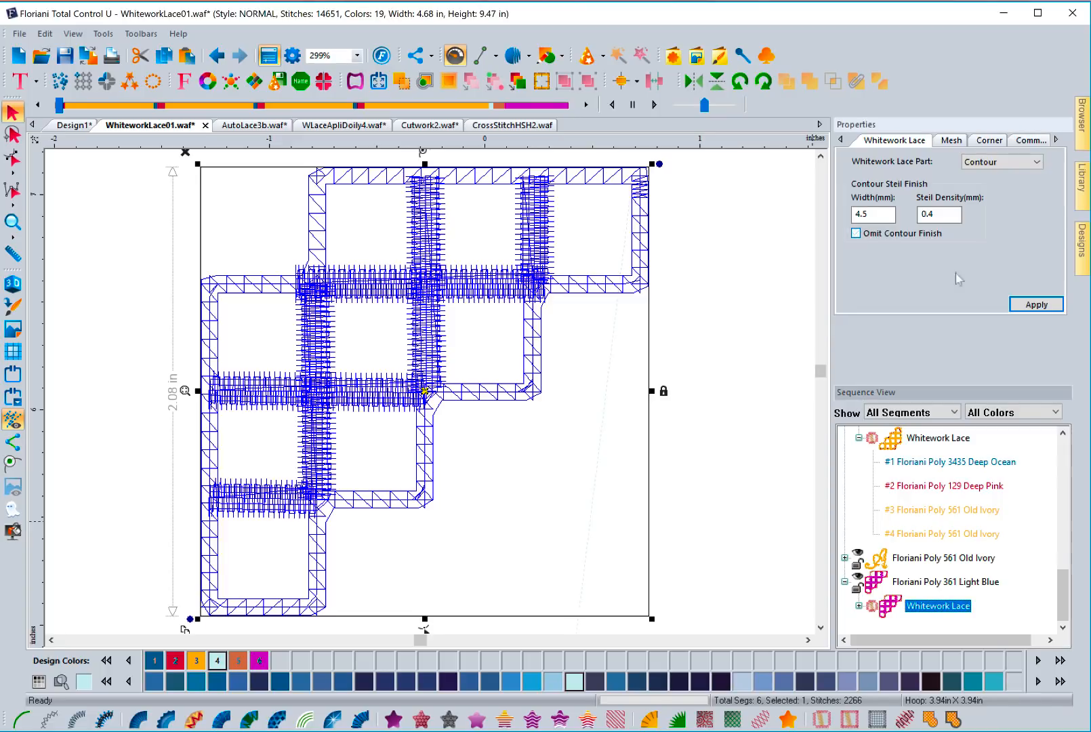
{"action": "left_click", "coordinate": [1035, 305]}
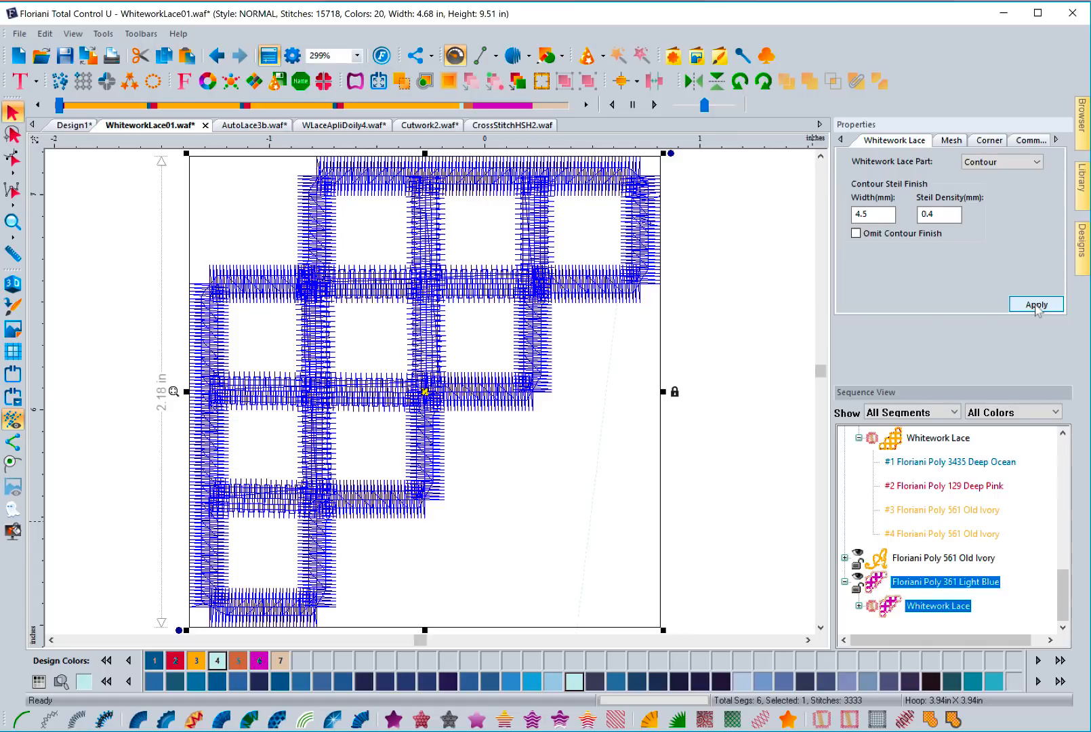
{"action": "left_click", "coordinate": [683, 331]}
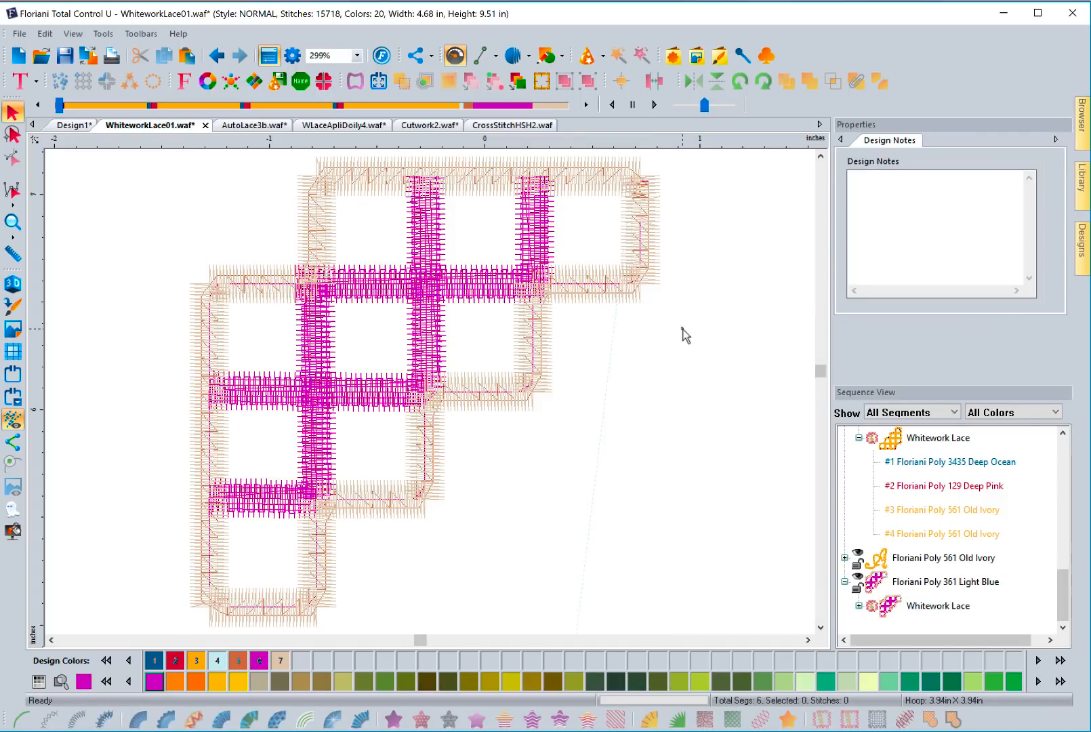